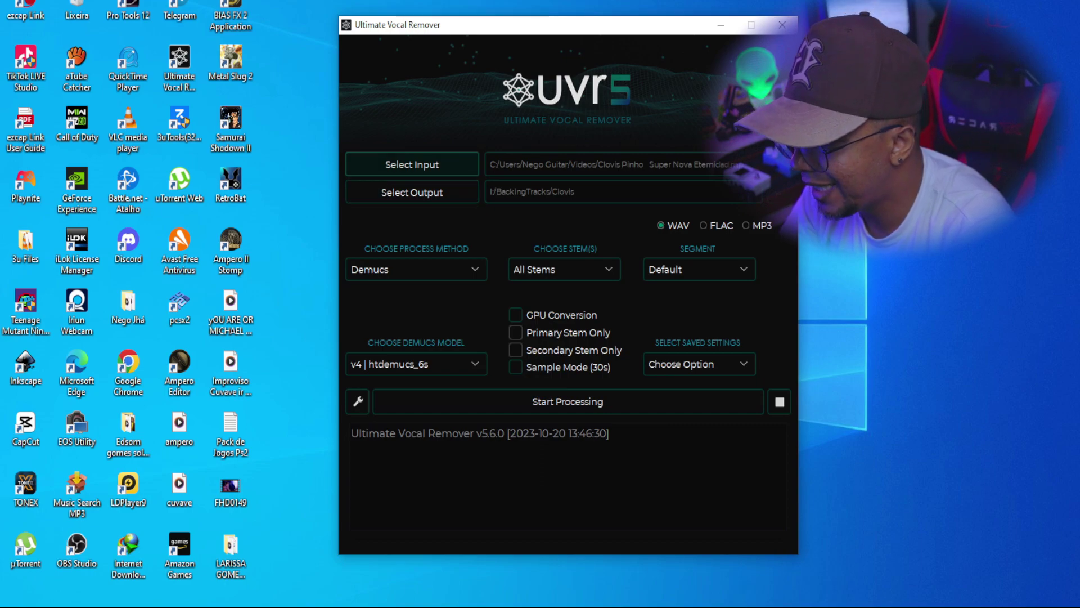
Load track 10, On Your Way Sweet Soul, from the ANDY TIMMONS album folder in I:/MUSICAS as the input audio.
left_click(392, 164)
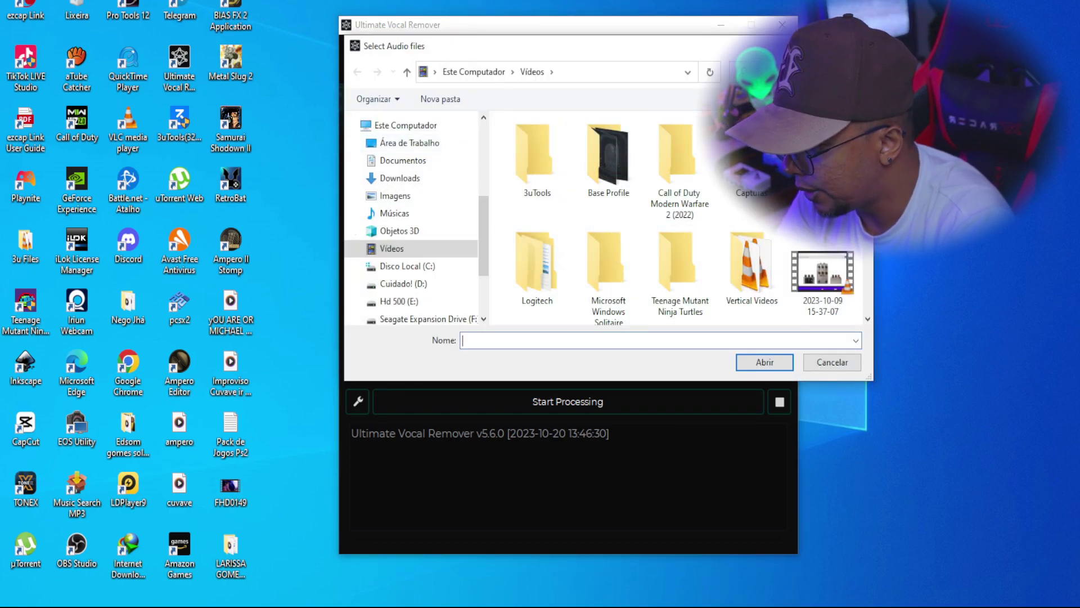
scroll(414, 219, "down", 2)
left_click(425, 242)
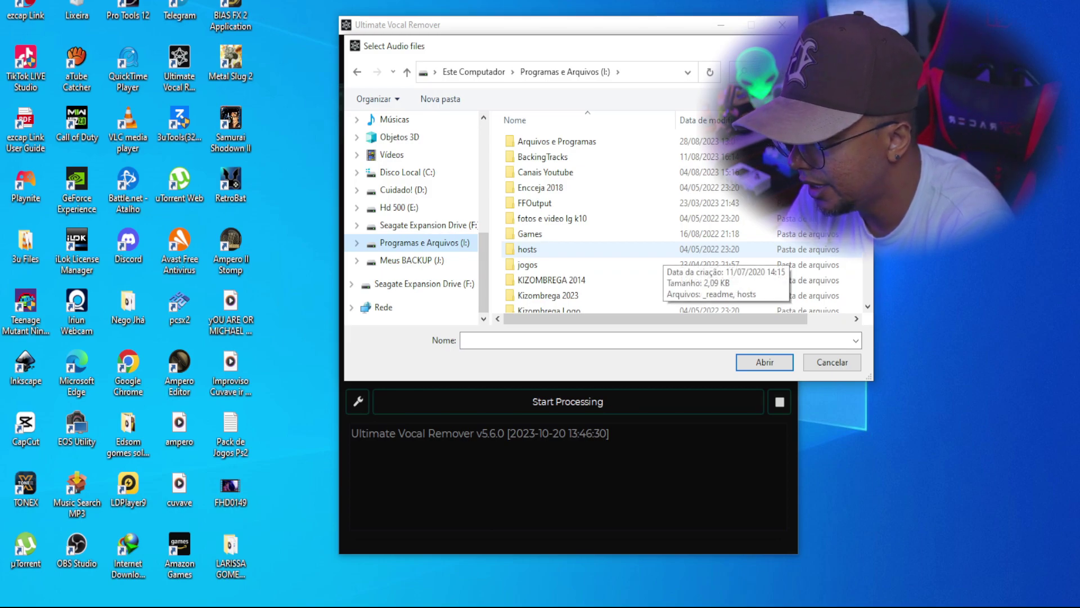
scroll(661, 250, "down", 2)
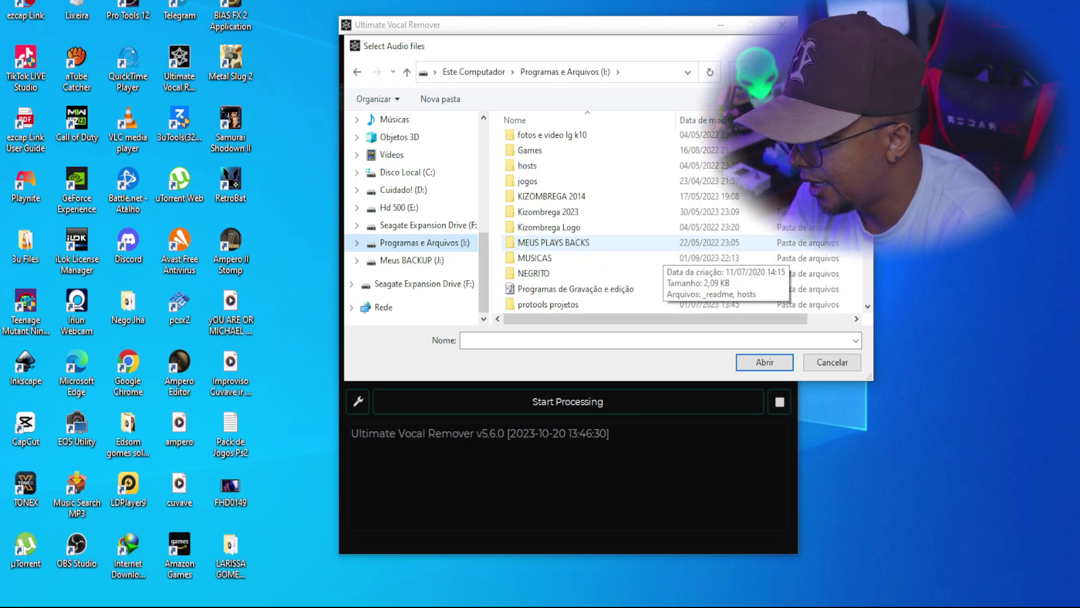
scroll(661, 241, "down", 2)
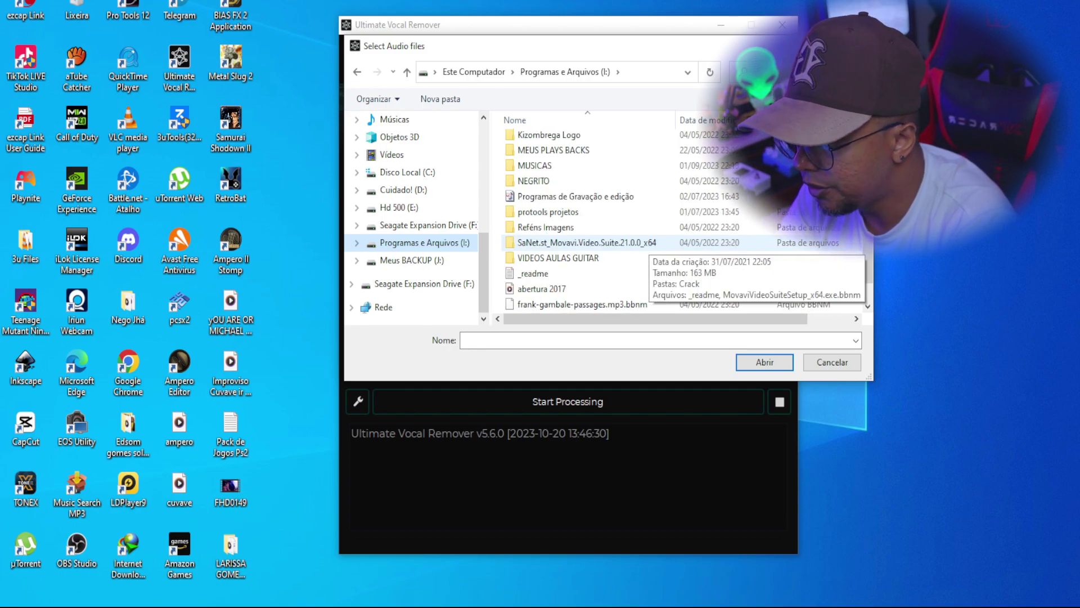
scroll(661, 242, "down", 1)
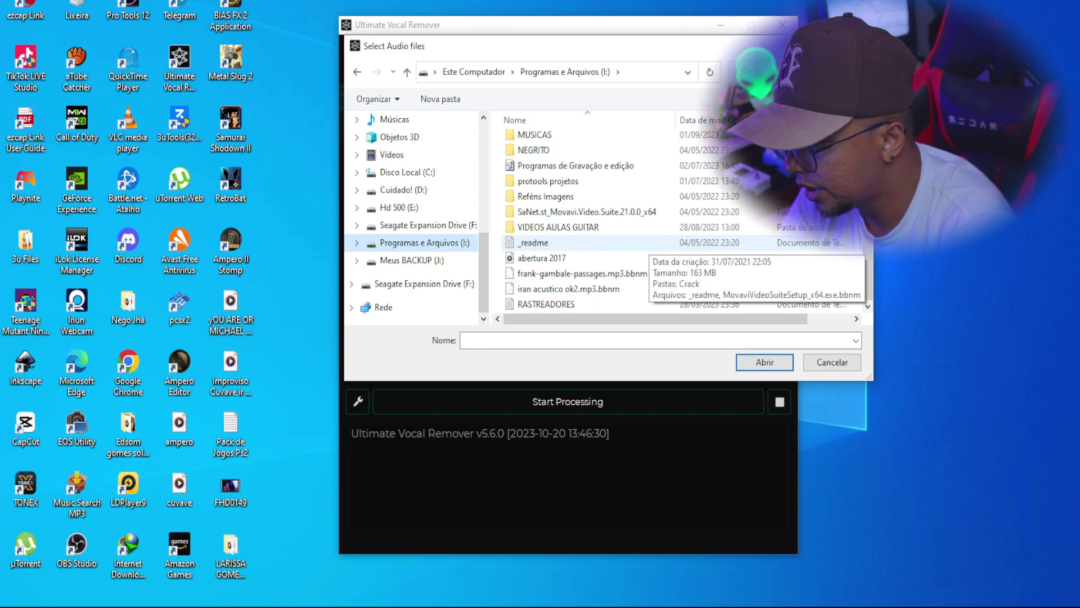
scroll(661, 242, "up", 1)
scroll(619, 242, "up", 1)
double_click(534, 200)
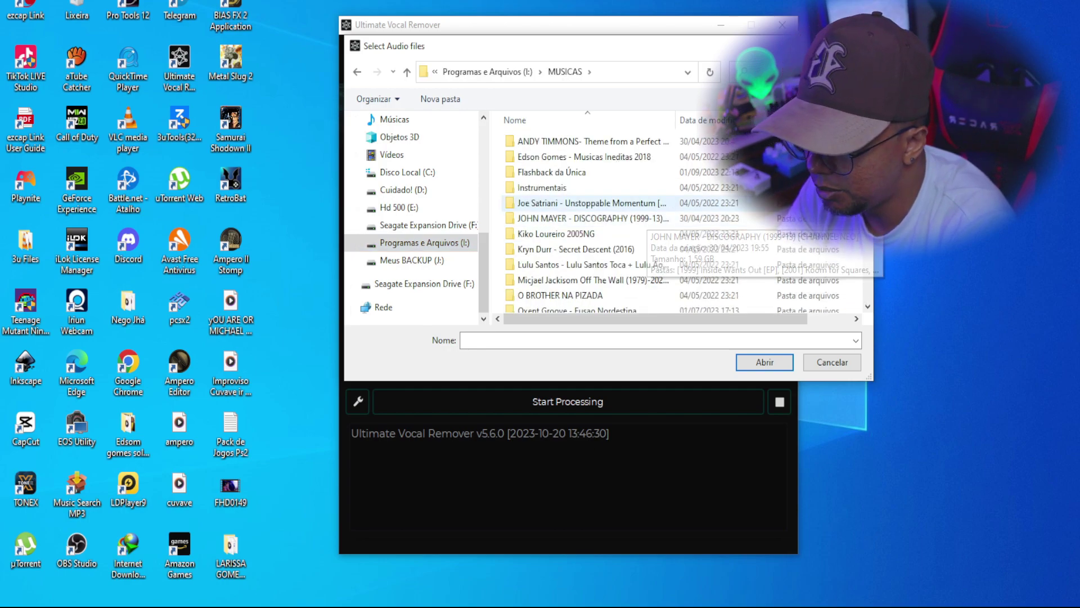
double_click(563, 141)
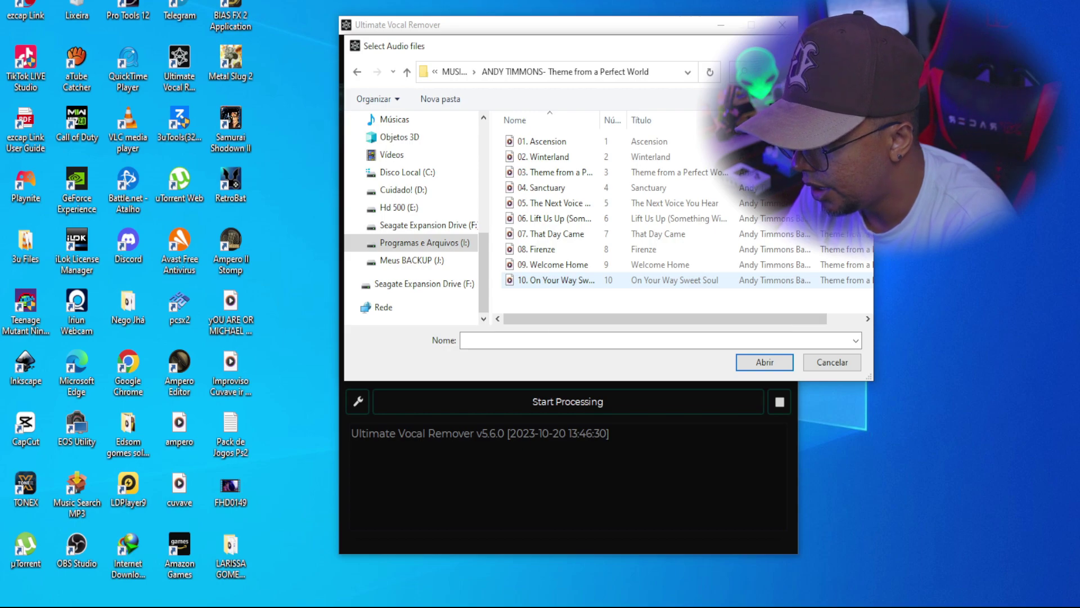
double_click(557, 280)
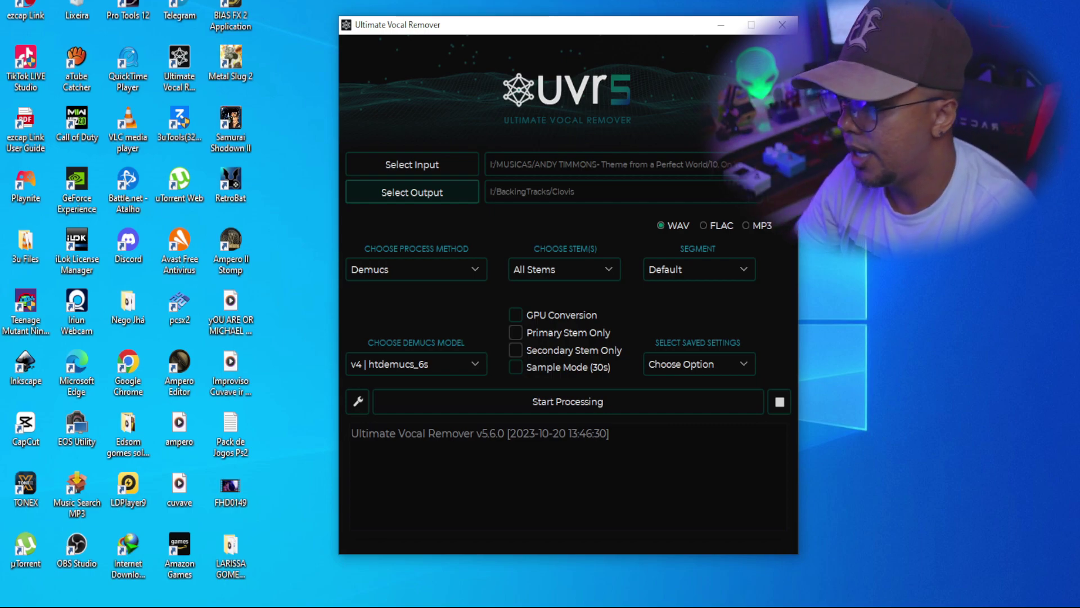
Create a folder named Backingtrack inside the ANDY TIMMONS album folder and set it as the output folder.
left_click(412, 192)
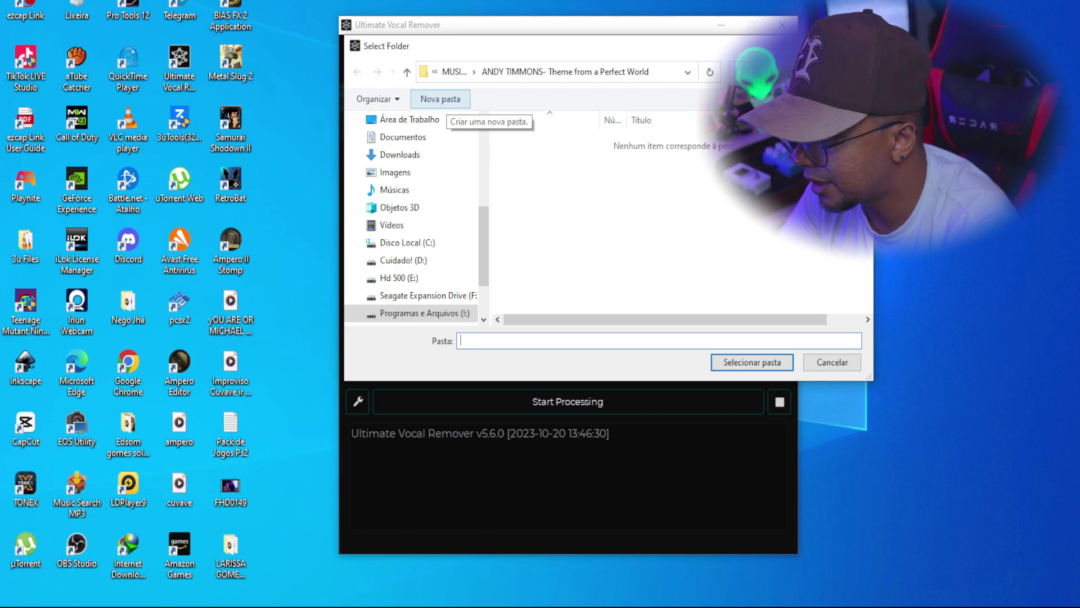
left_click(441, 99)
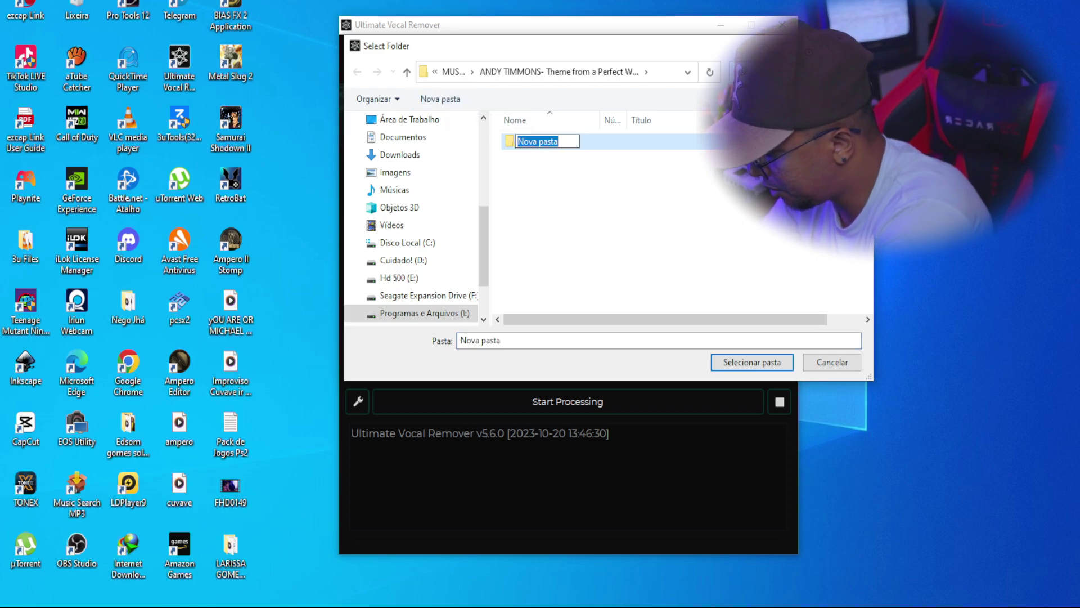
type("Backingtrs")
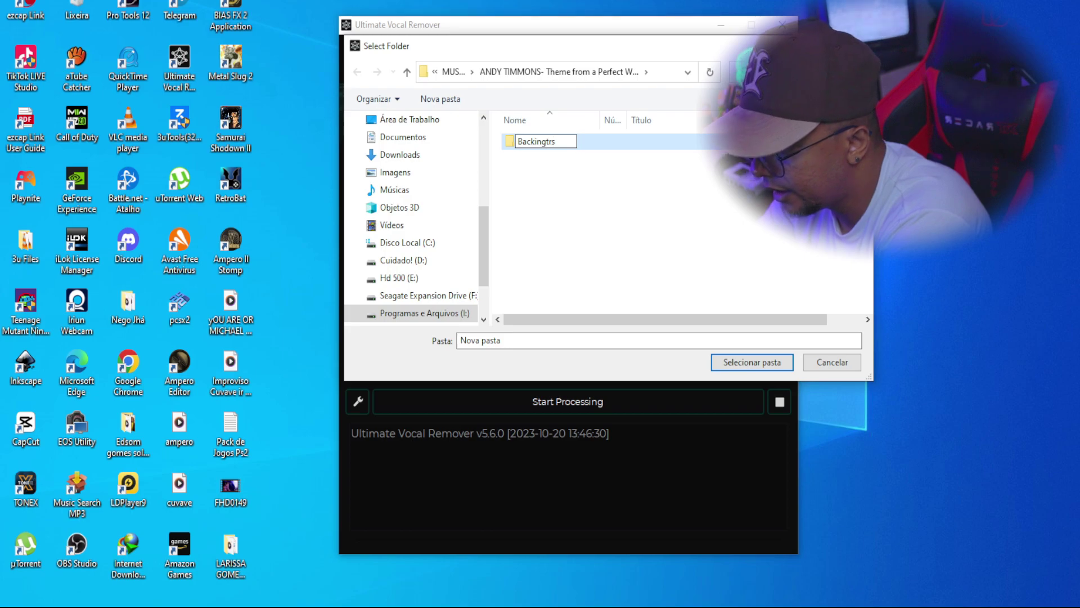
key("BackSpace")
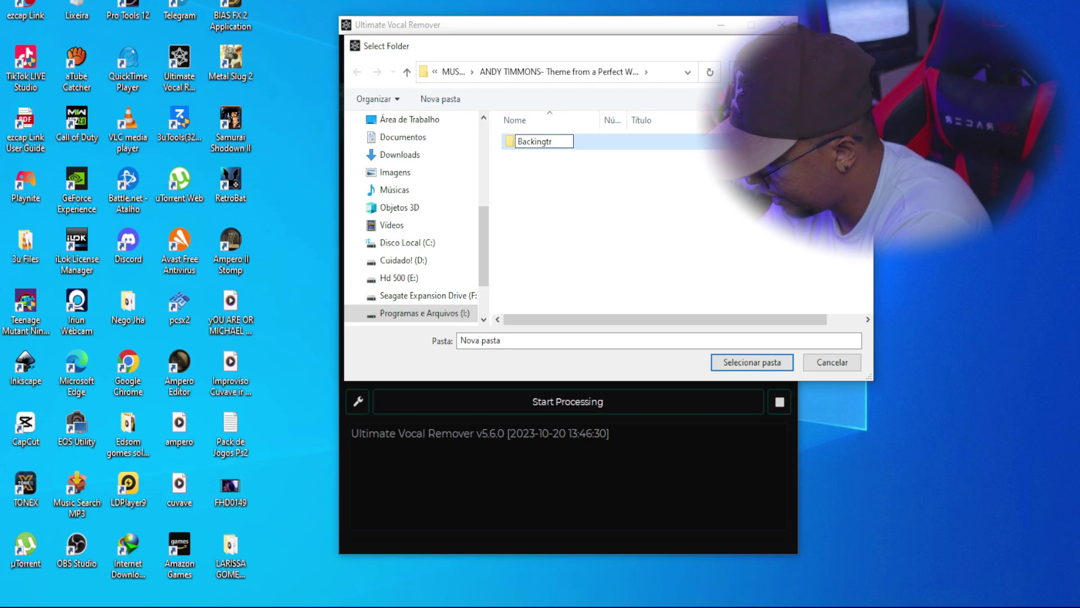
type("ac")
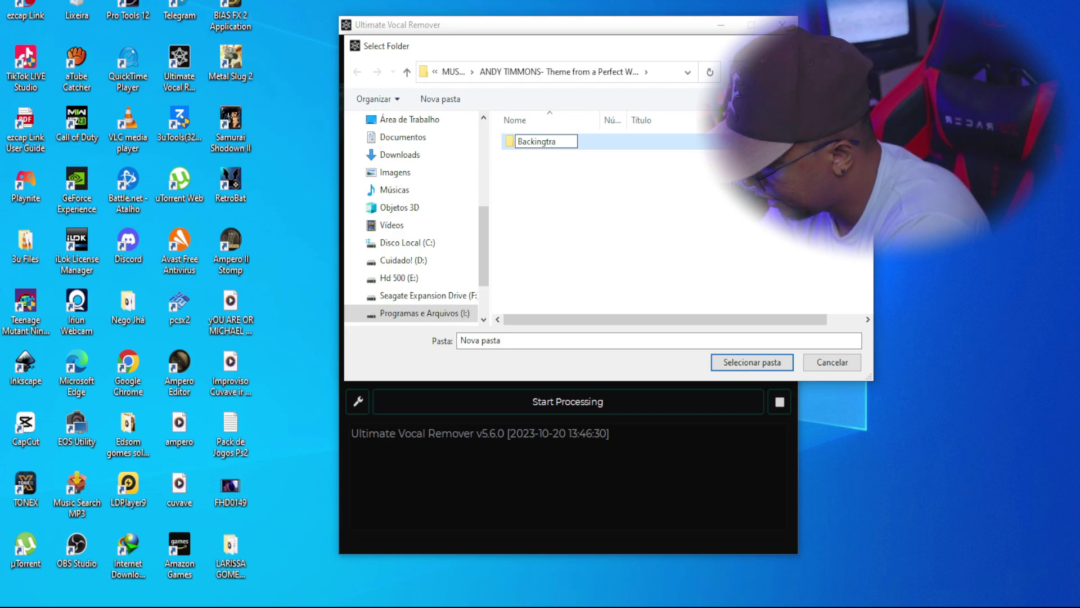
type("k")
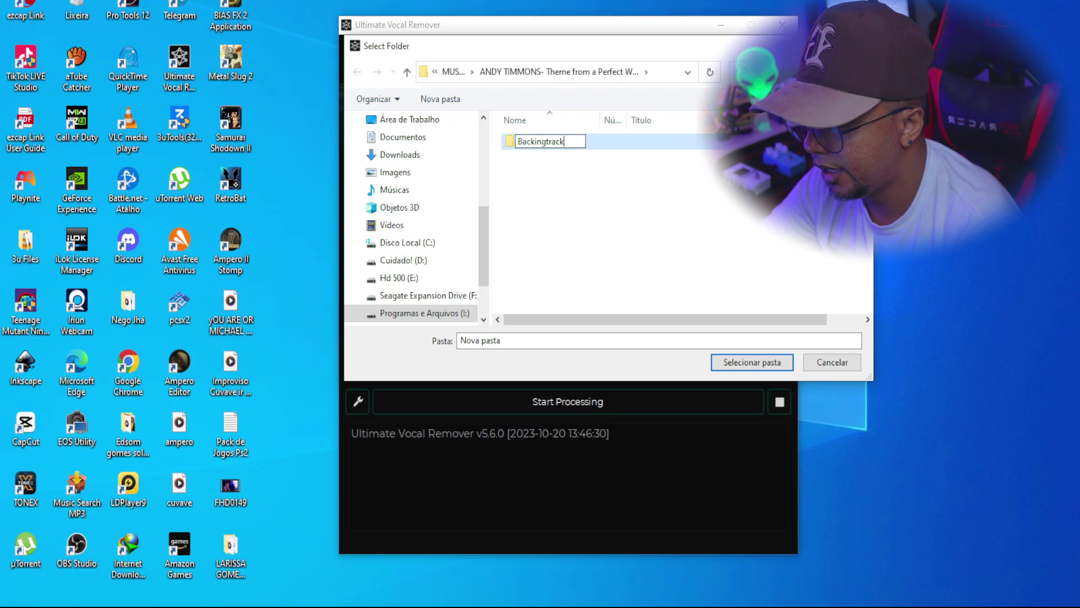
key("Return")
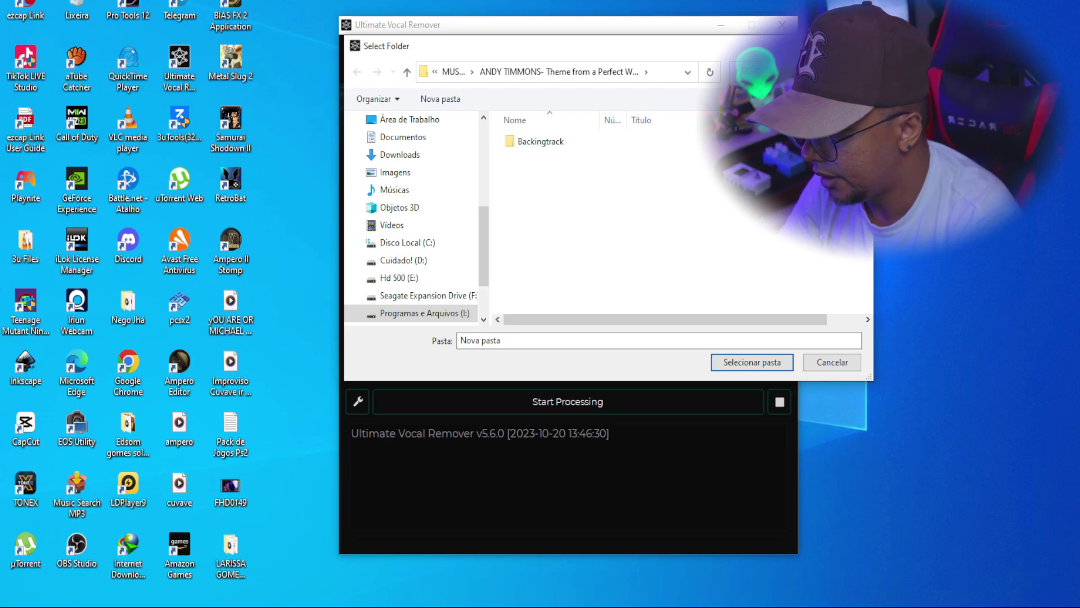
key("Return")
left_click(751, 361)
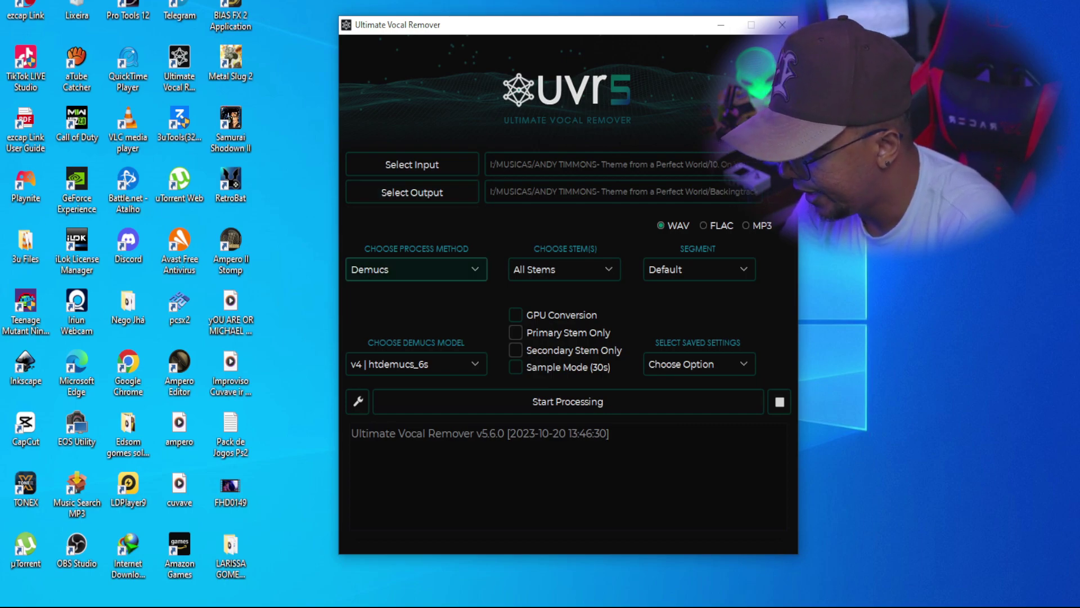
Choose Demucs as the process method, review the available stems and keep All Stems selected.
left_click(416, 269)
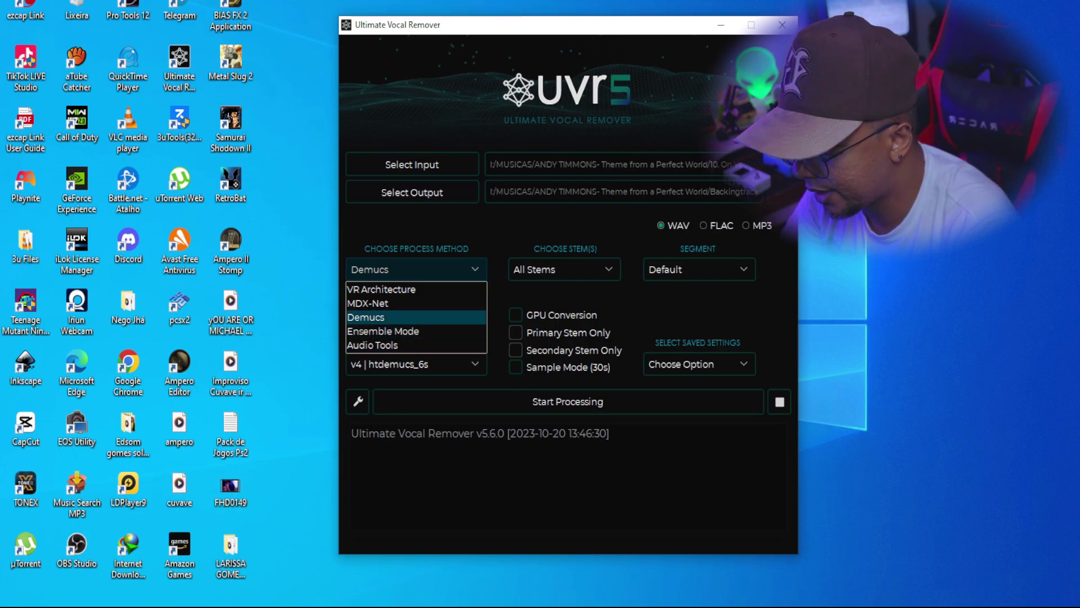
left_click(416, 317)
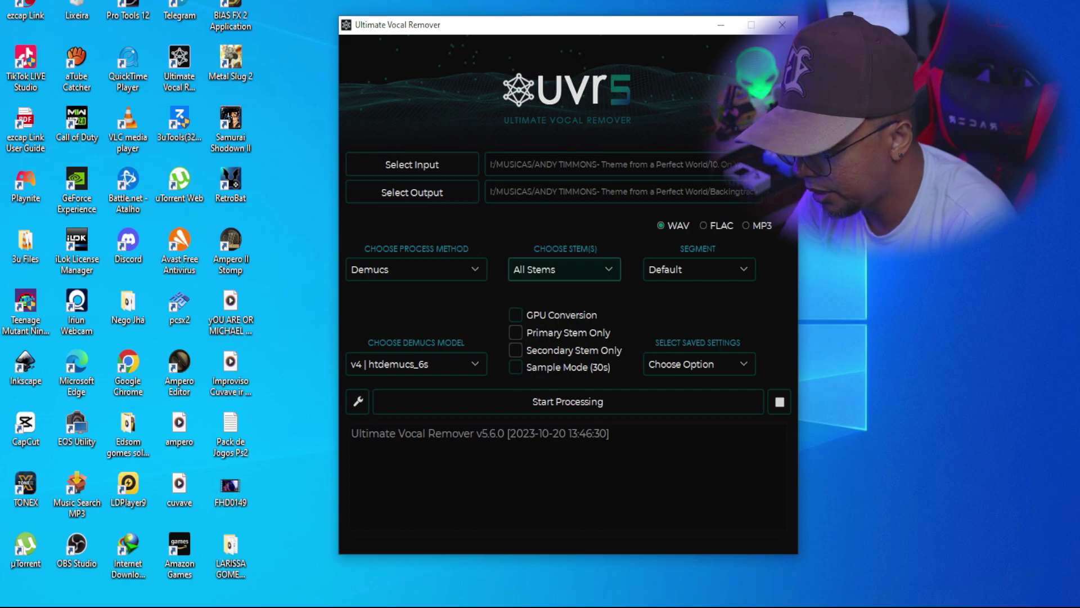
left_click(564, 269)
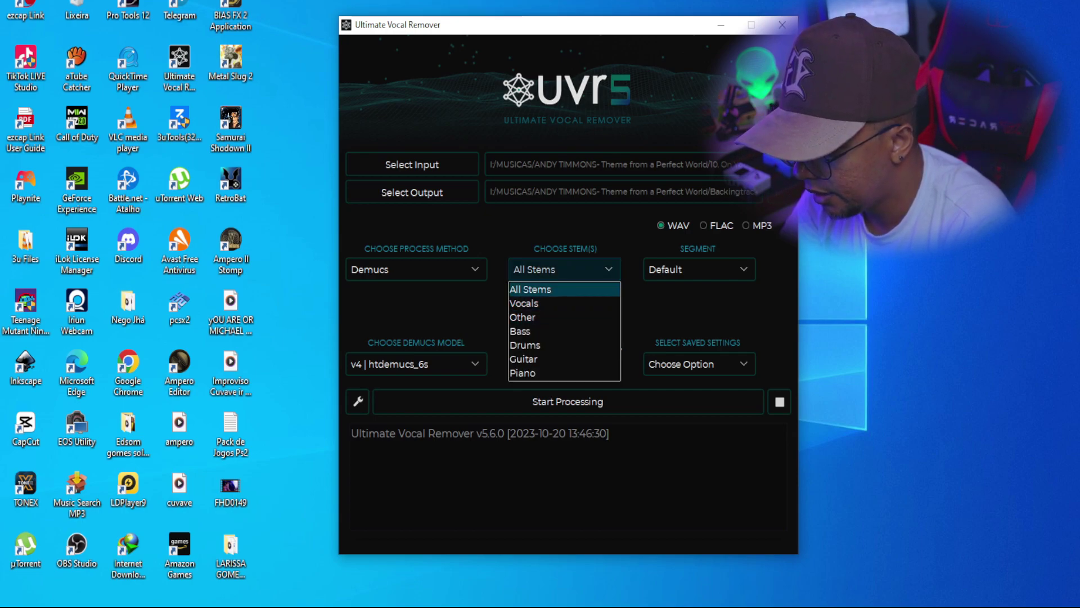
key("Down")
key("Down")
key("Down")
key("Down")
key("Down")
key("Up")
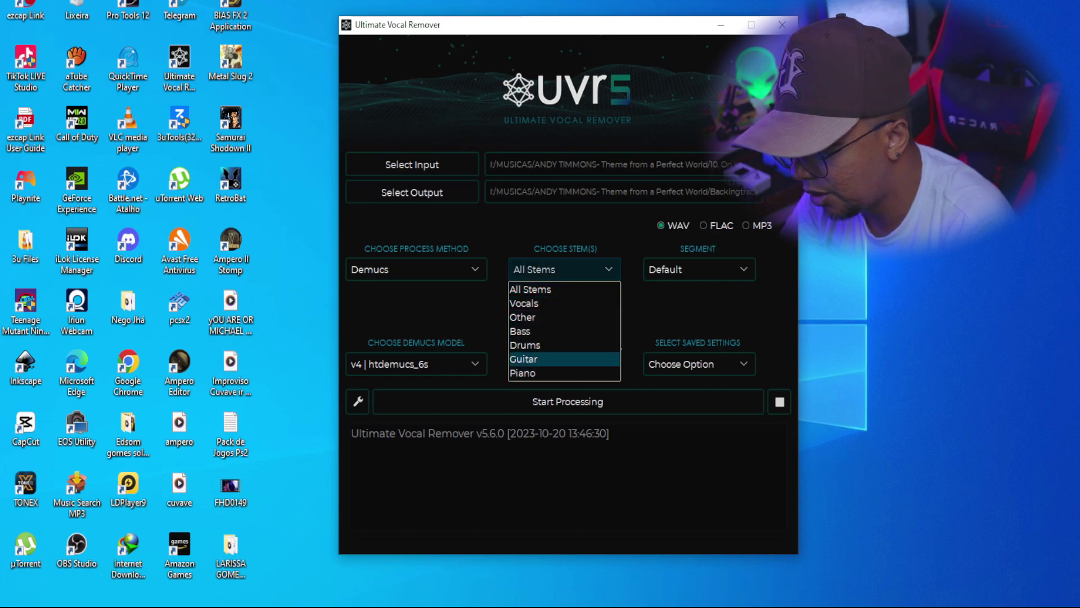
key("Return")
key("Down")
key("Up")
key("Up")
key("Return")
key("Down")
key("Down")
key("Return")
key("Down")
key("Down")
key("Up")
key("Up")
key("Up")
key("Up")
key("Up")
key("Return")
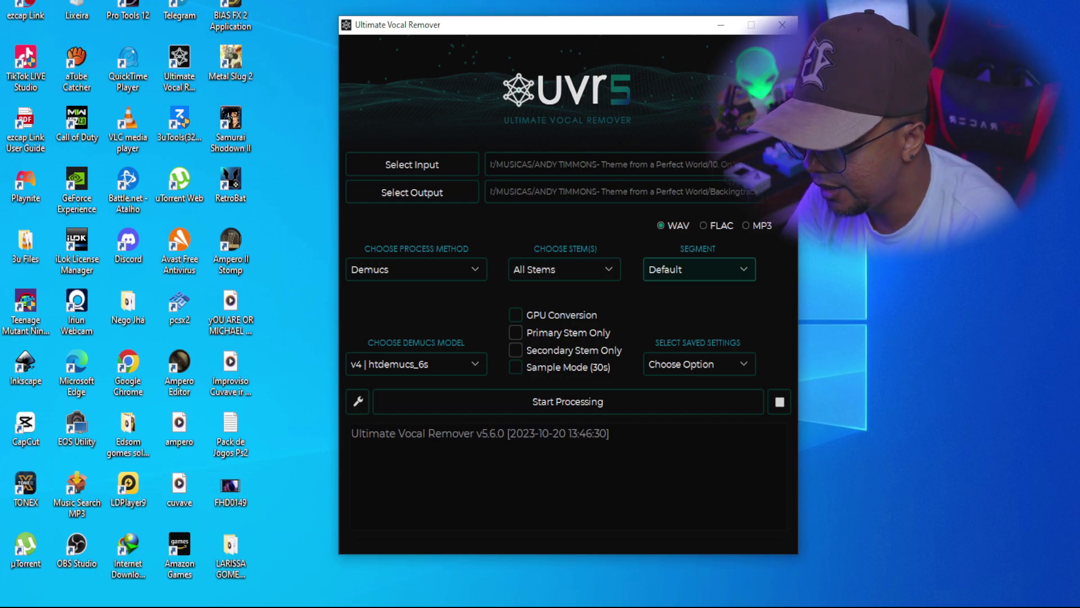
Review the segment values, keep Default, and choose WAV as the output format.
left_click(699, 270)
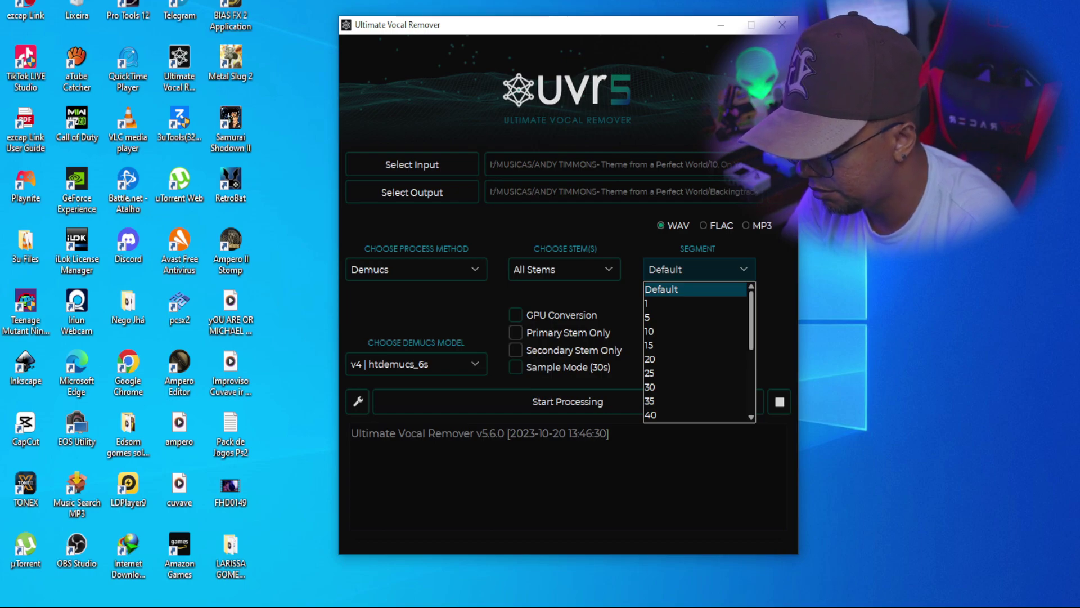
left_click(699, 270)
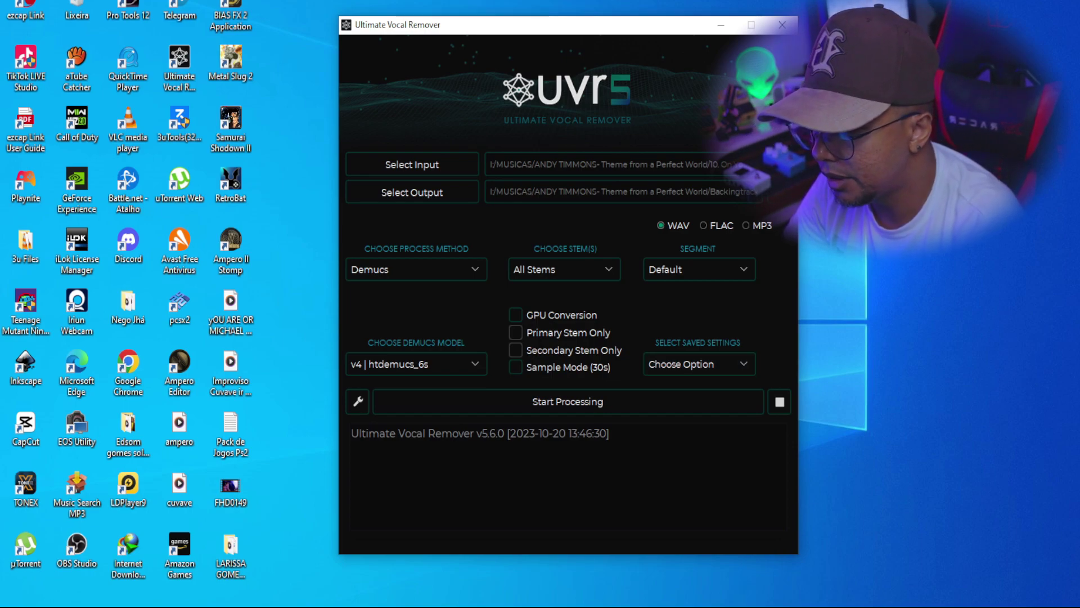
left_click(704, 226)
left_click(746, 225)
left_click(661, 225)
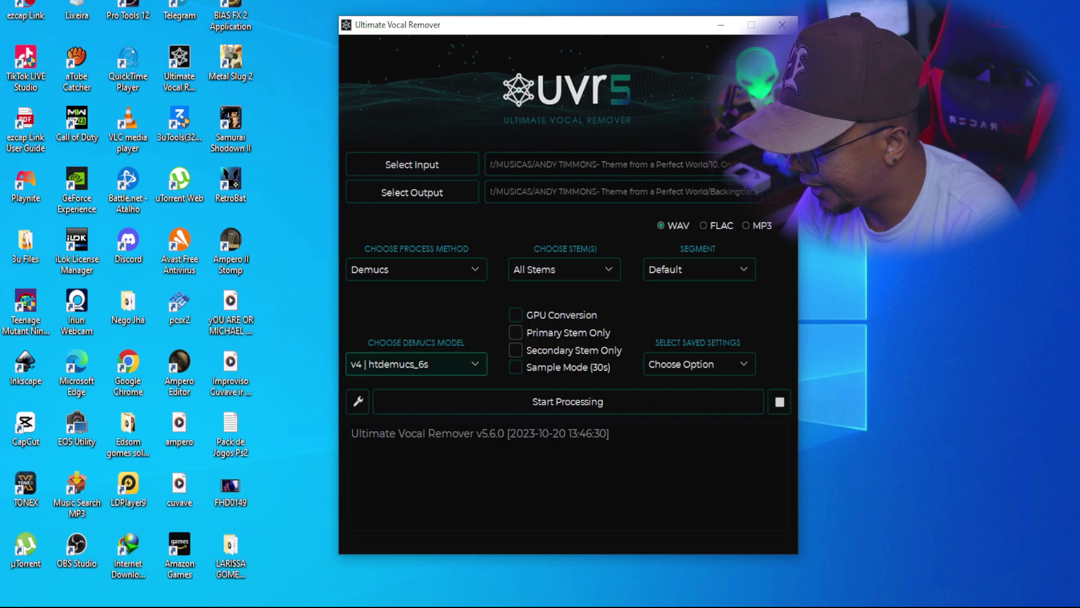
Reselect the v4 | htdemucs_6s Demucs model and switch to v4 | htdemucs.
left_click(417, 364)
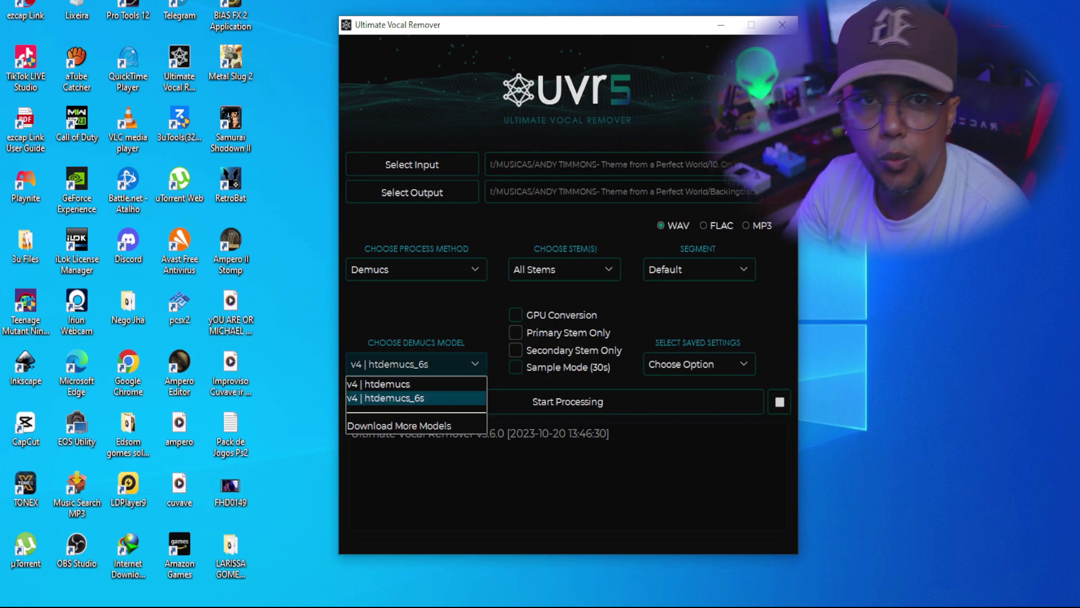
left_click(417, 398)
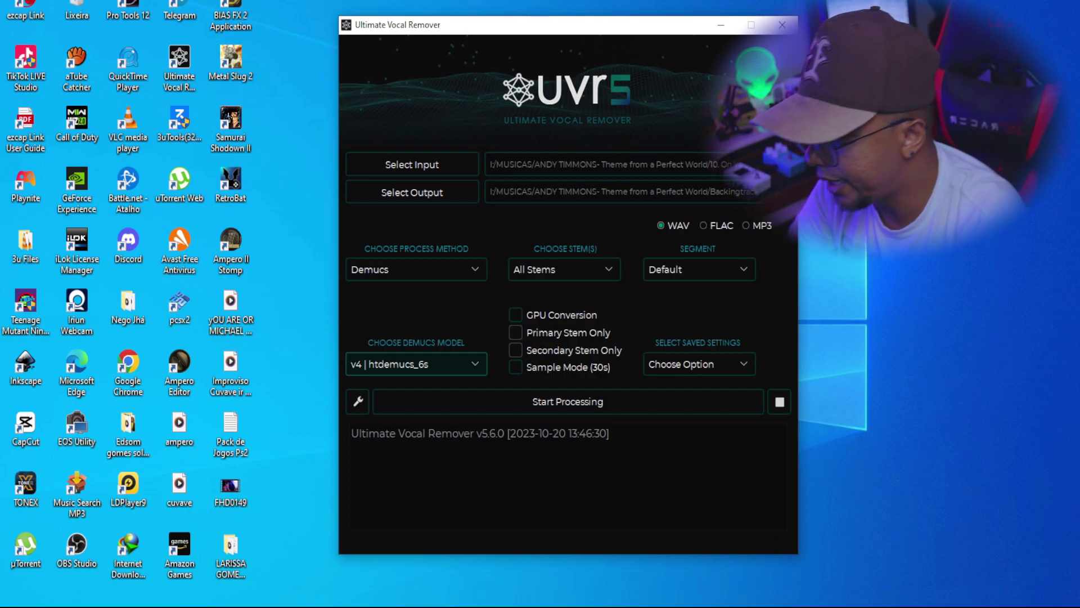
left_click(419, 364)
left_click(415, 384)
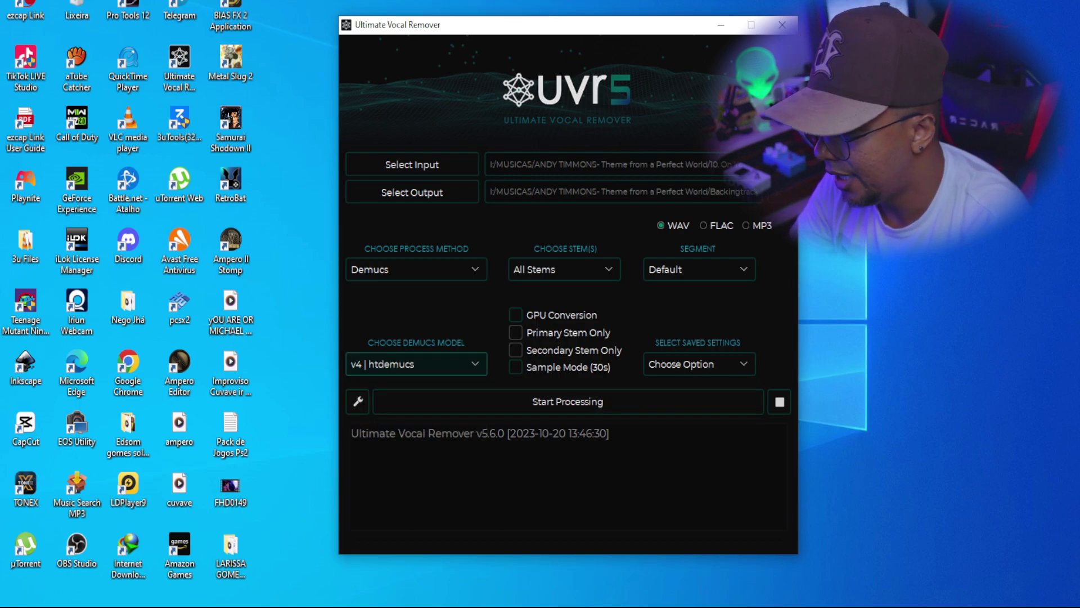
Download the Demucs v4: htdemucs_ft model from the Application Download Center and close the settings window.
left_click(419, 364)
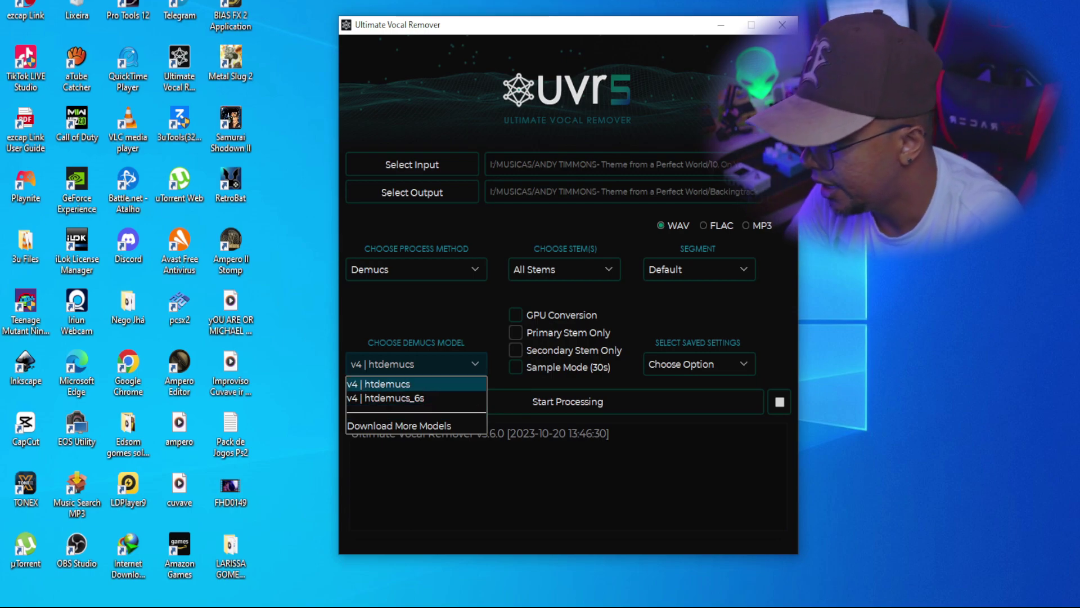
left_click(399, 425)
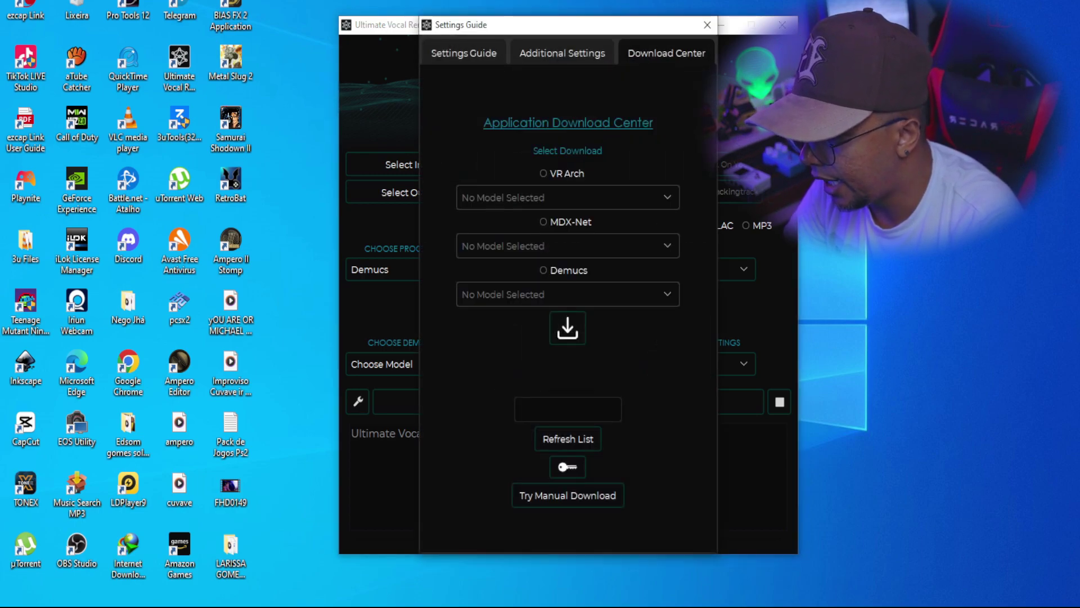
left_click(544, 270)
left_click(568, 294)
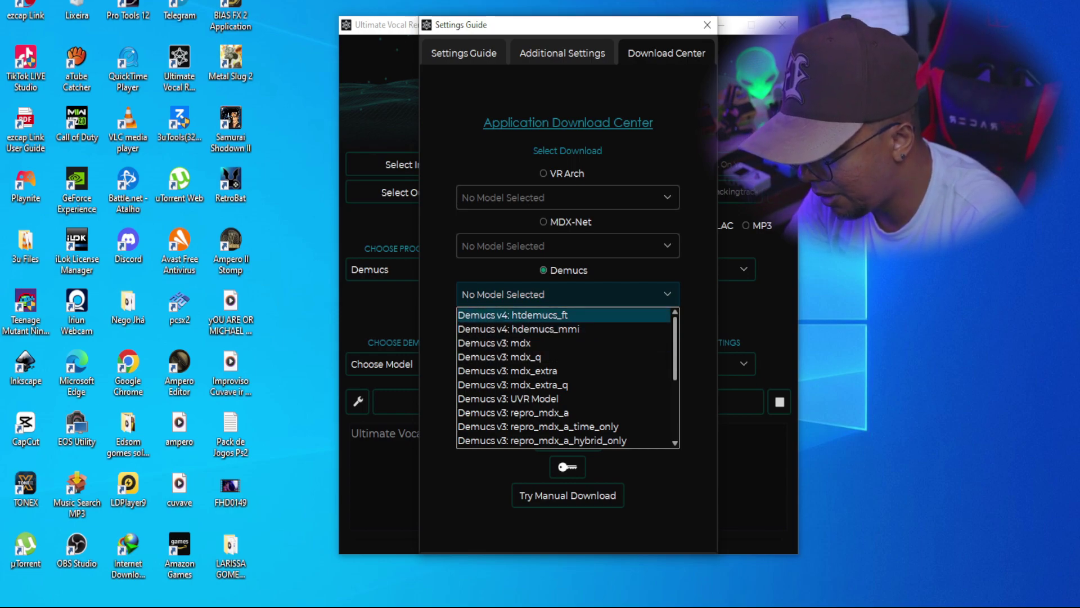
left_click(563, 315)
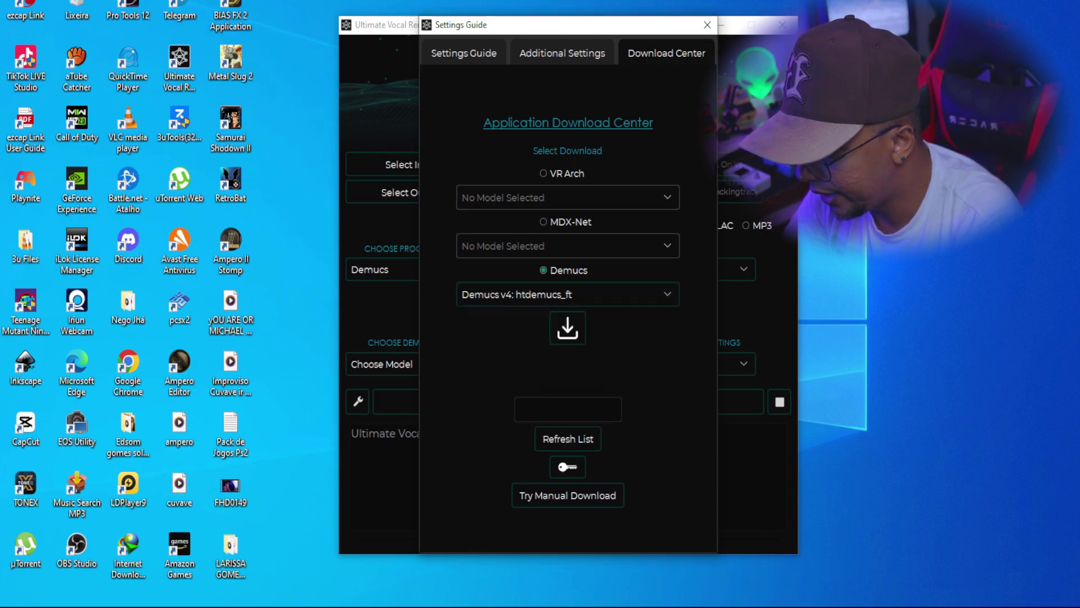
left_click(567, 328)
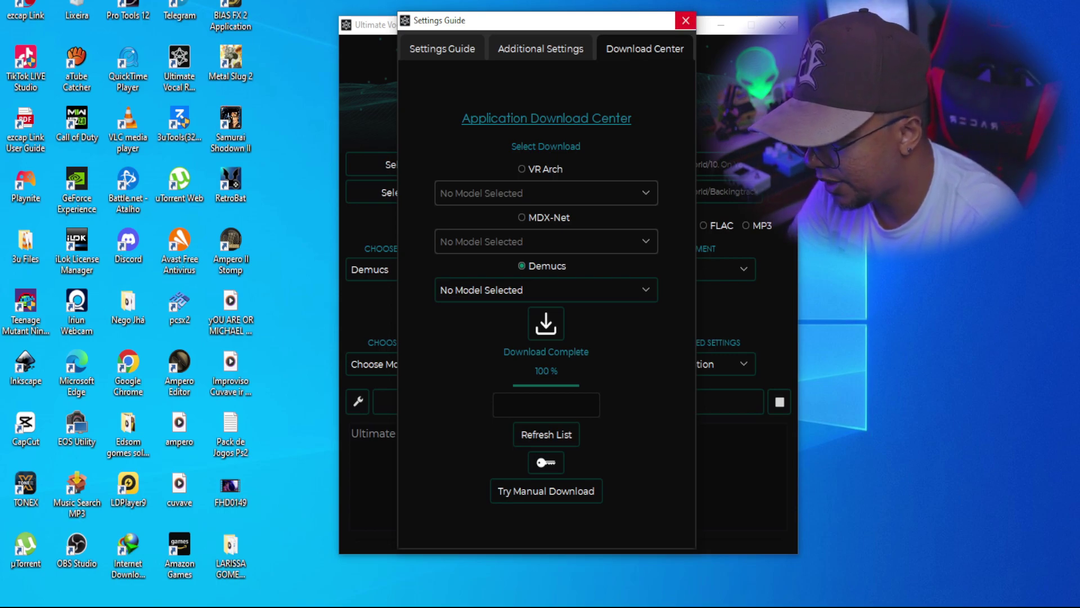
left_click(685, 20)
Try the downloaded v4 | htdemucs_ft model and set the Demucs model to v4 | htdemucs_6s instead.
left_click(416, 364)
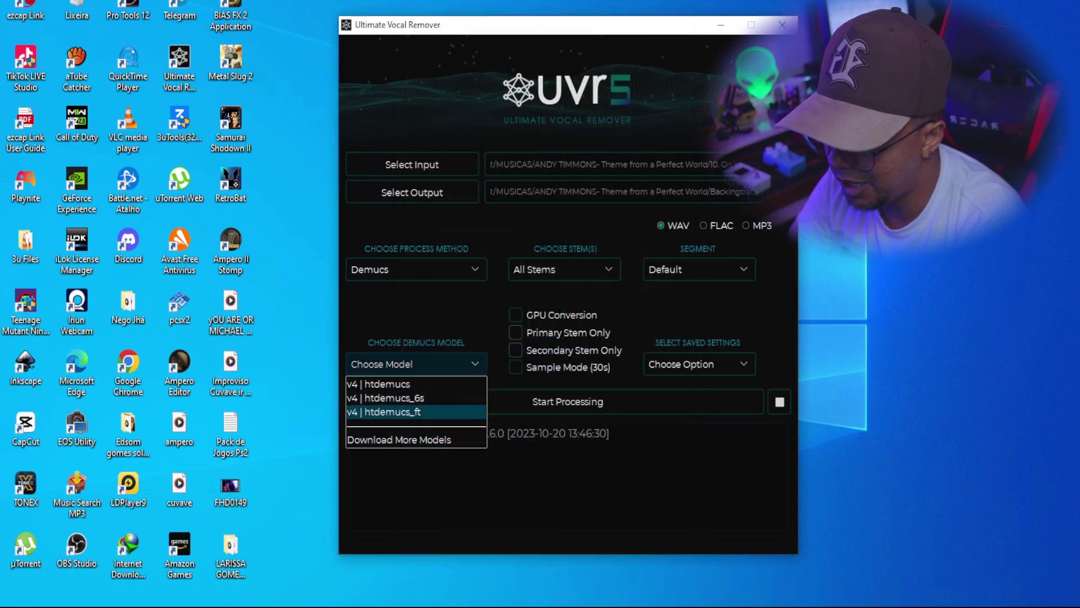
left_click(394, 412)
left_click(416, 364)
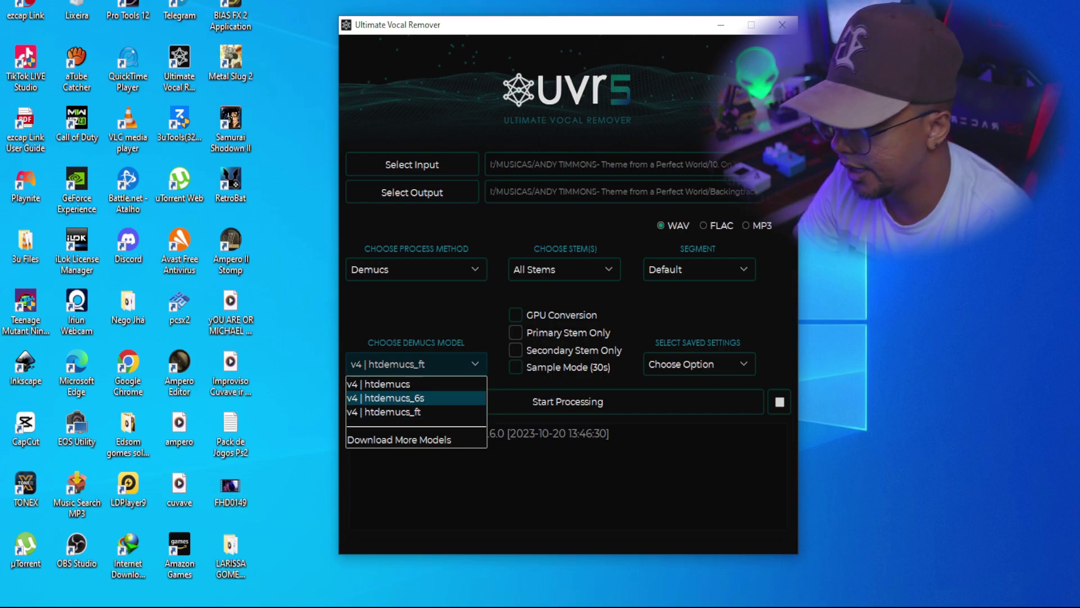
left_click(394, 397)
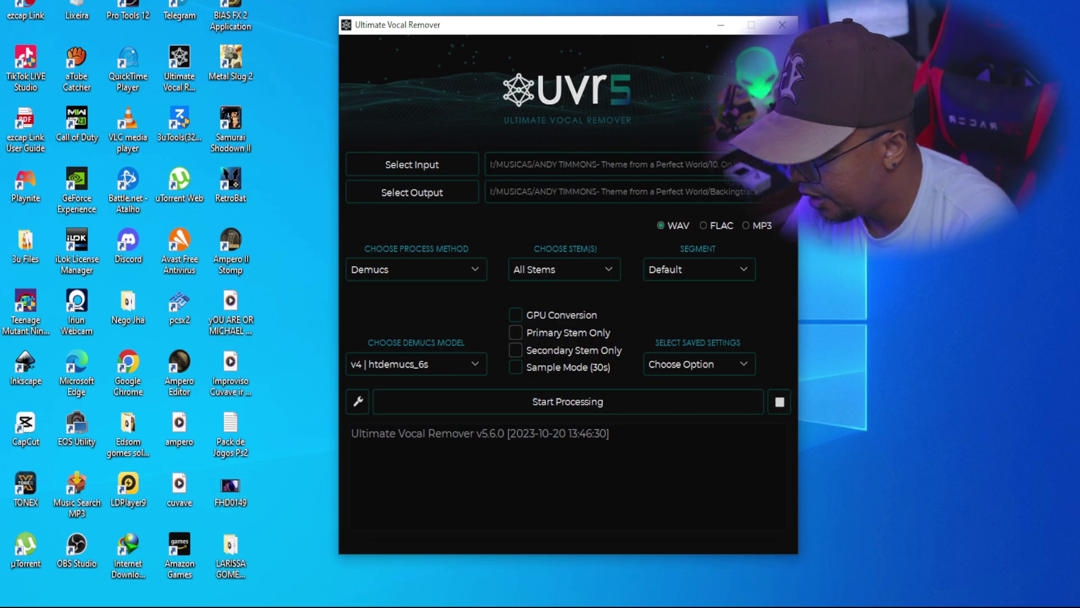
Review the advanced menu choices in the settings guide, close it, and start processing the song with the chosen Demucs setup.
left_click(358, 401)
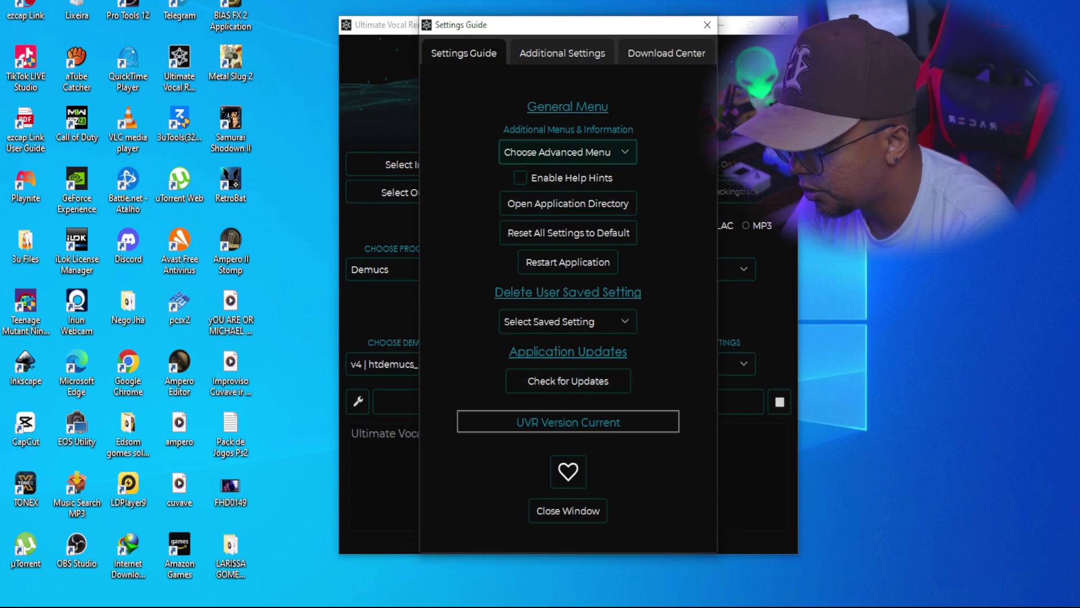
left_click(562, 152)
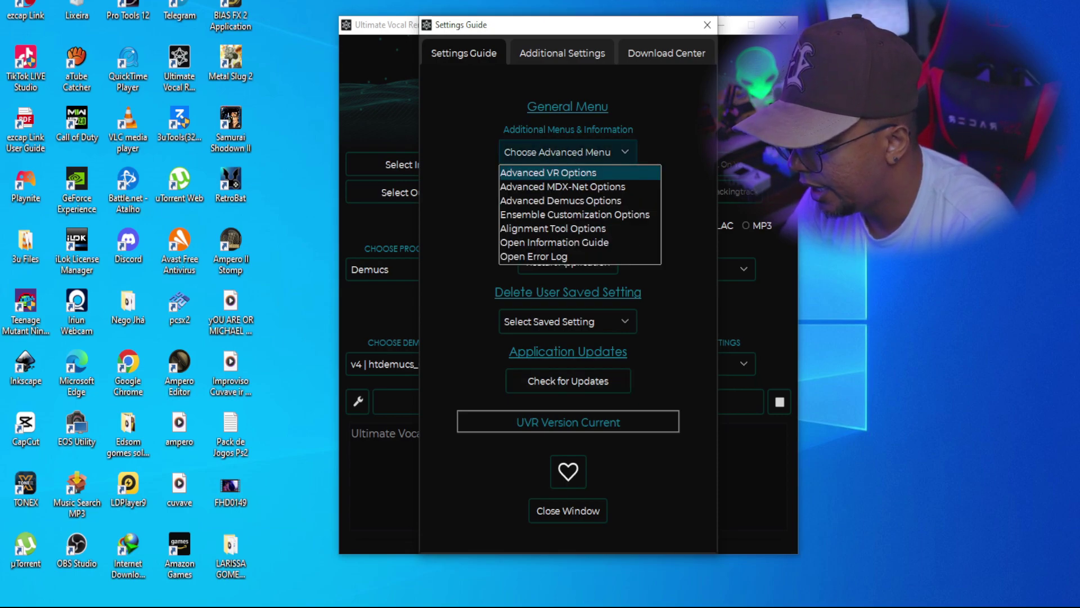
left_click(567, 152)
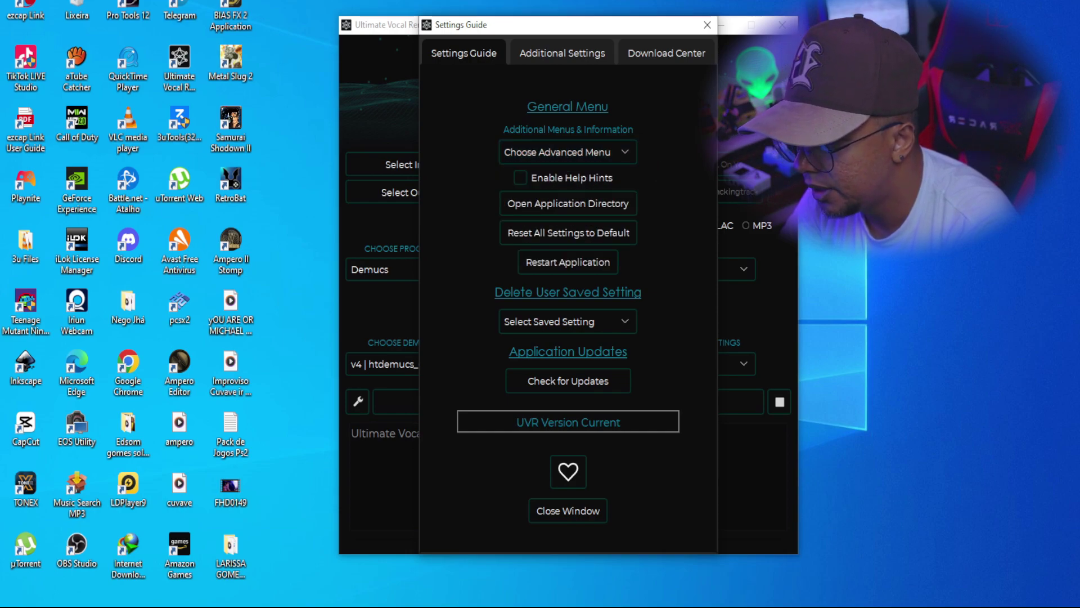
left_click(707, 25)
left_click(568, 402)
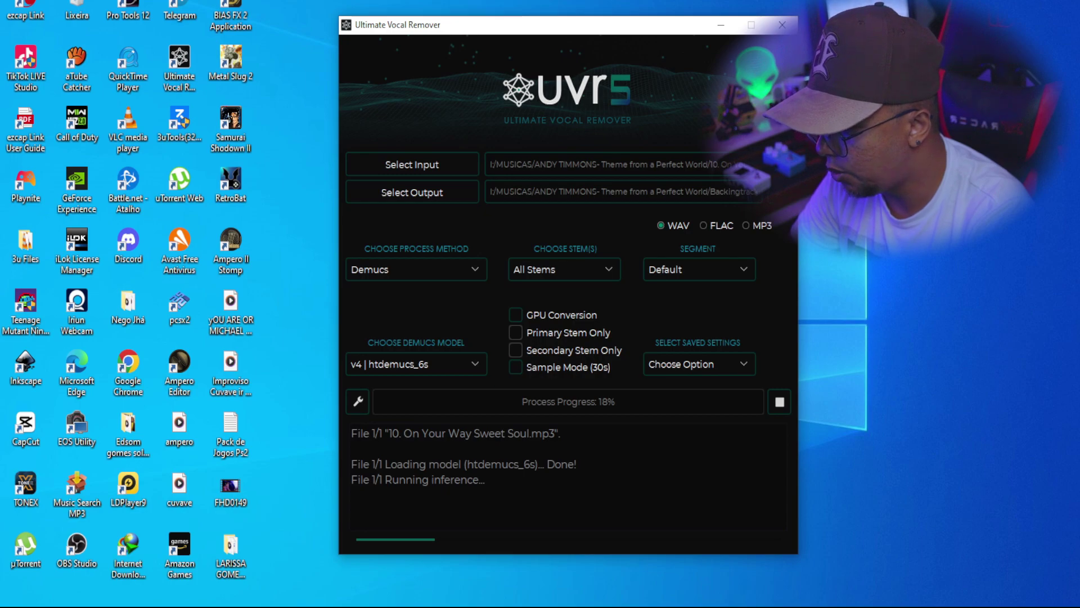
Switch to File Explorer, open the Andy Timmons folder in BackingTracks, and widen the Name column before showing the stems as large icons.
left_click(310, 607)
left_click(309, 563)
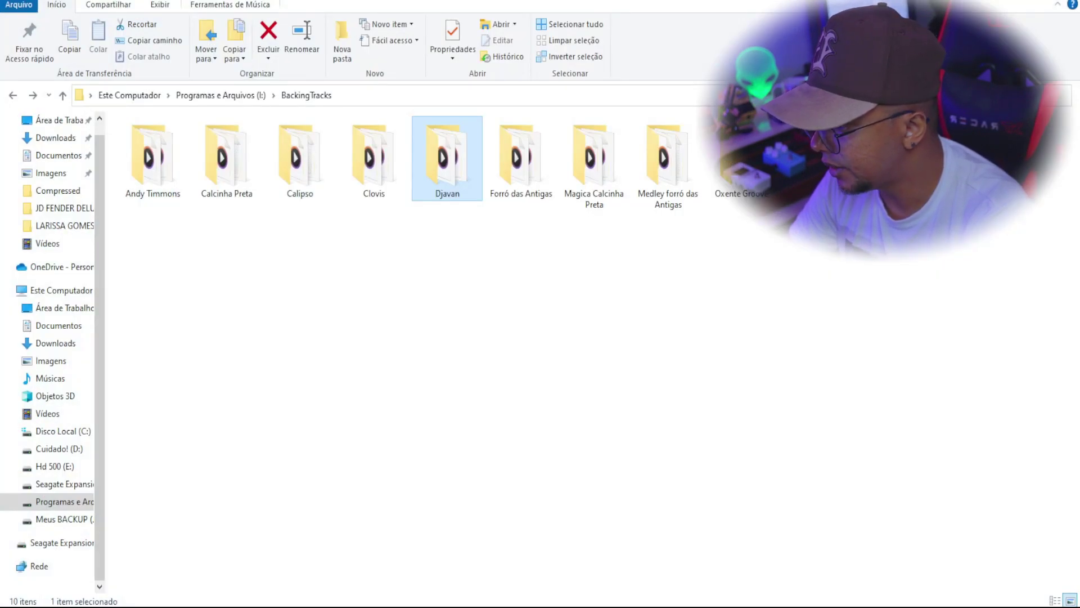
double_click(155, 171)
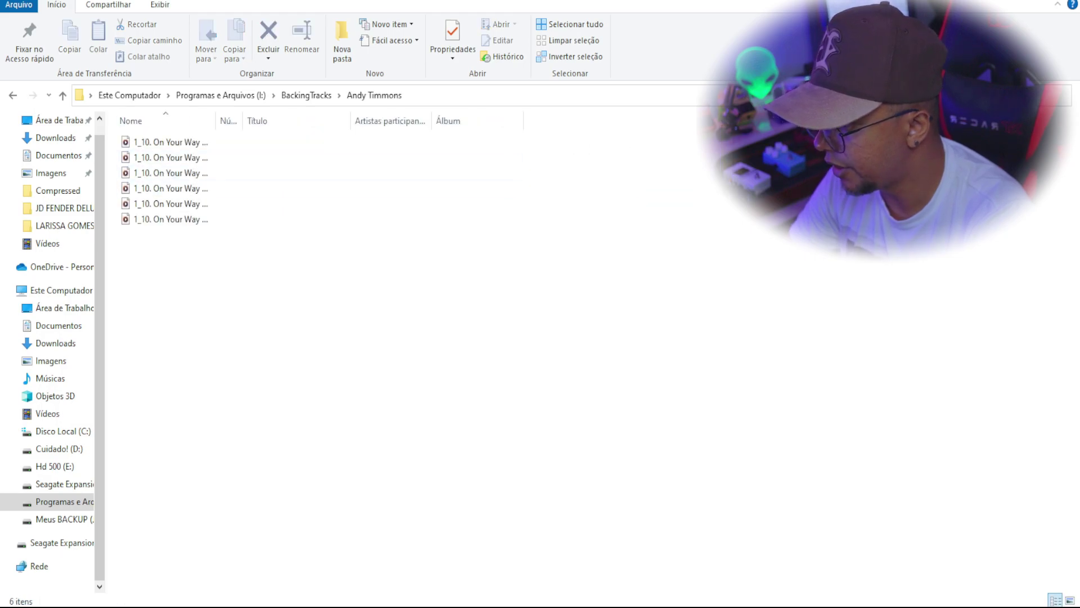
left_click_drag(215, 121, 456, 121)
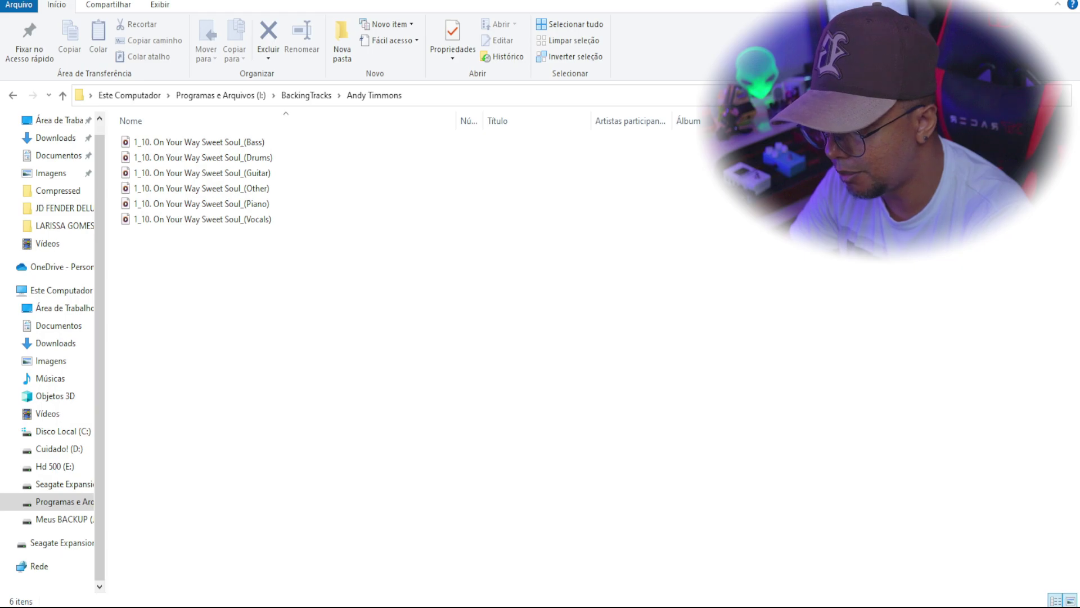
left_click(1070, 600)
Go through the stem files from Bass to Vocals to examine which instruments were separated.
key("Right")
key("Right")
key("Right")
key("Right")
key("Right")
key("Right")
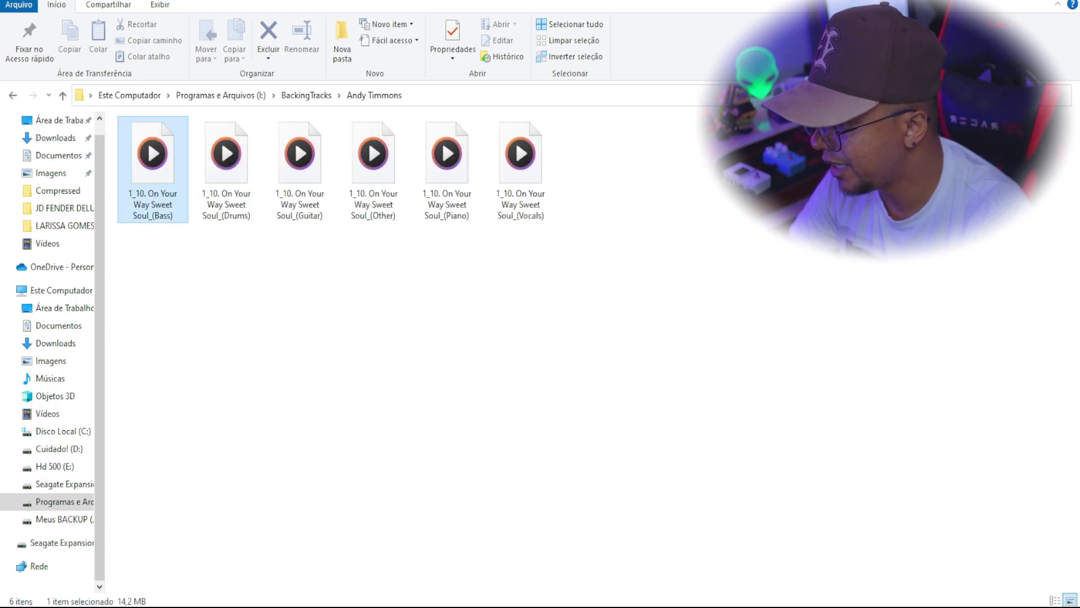
key("Home")
key("Right")
key("Right")
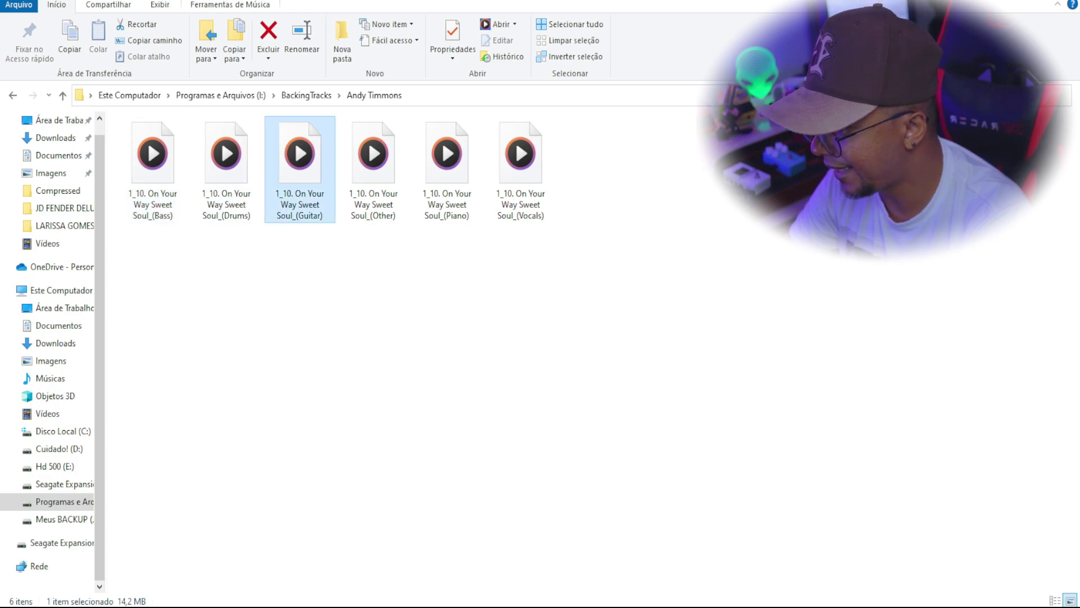
key("Right")
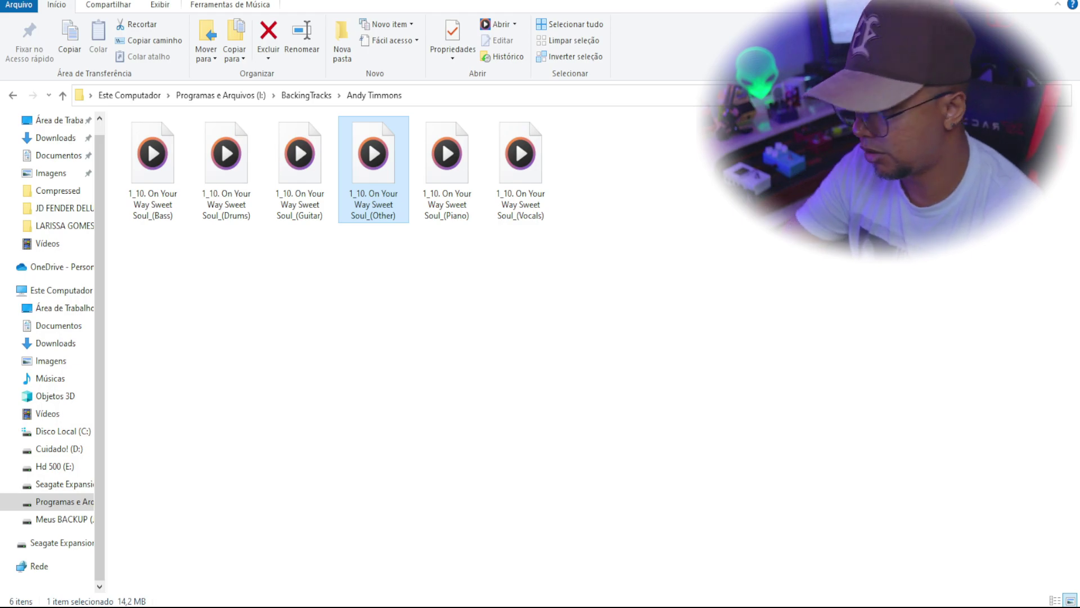
left_click(448, 168)
left_click(520, 168)
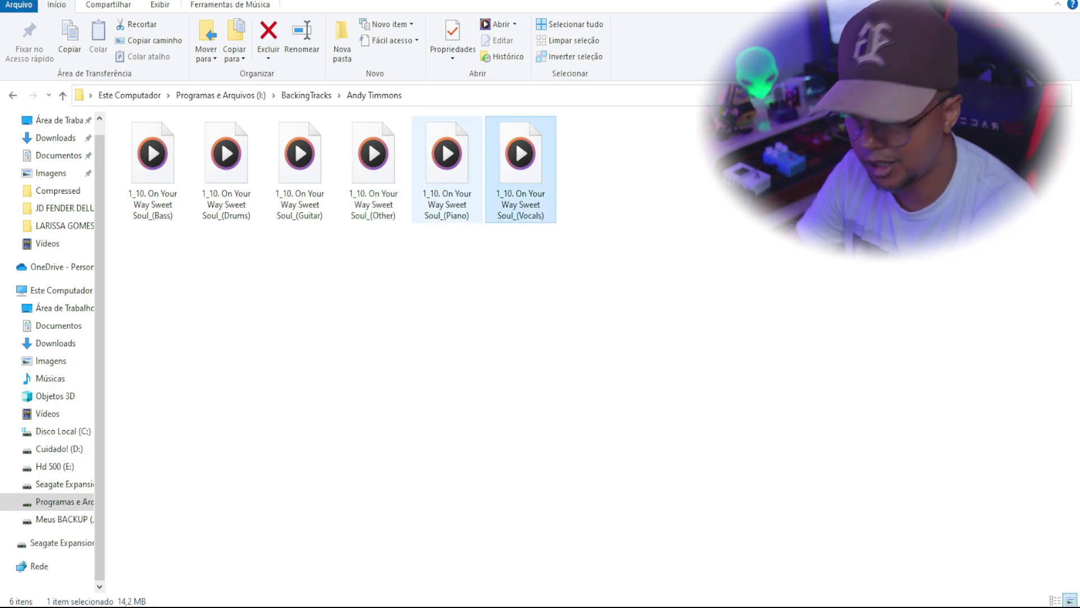
Play the Vocals stem in the media player, skip ahead to about 2:00, and close the player.
double_click(521, 169)
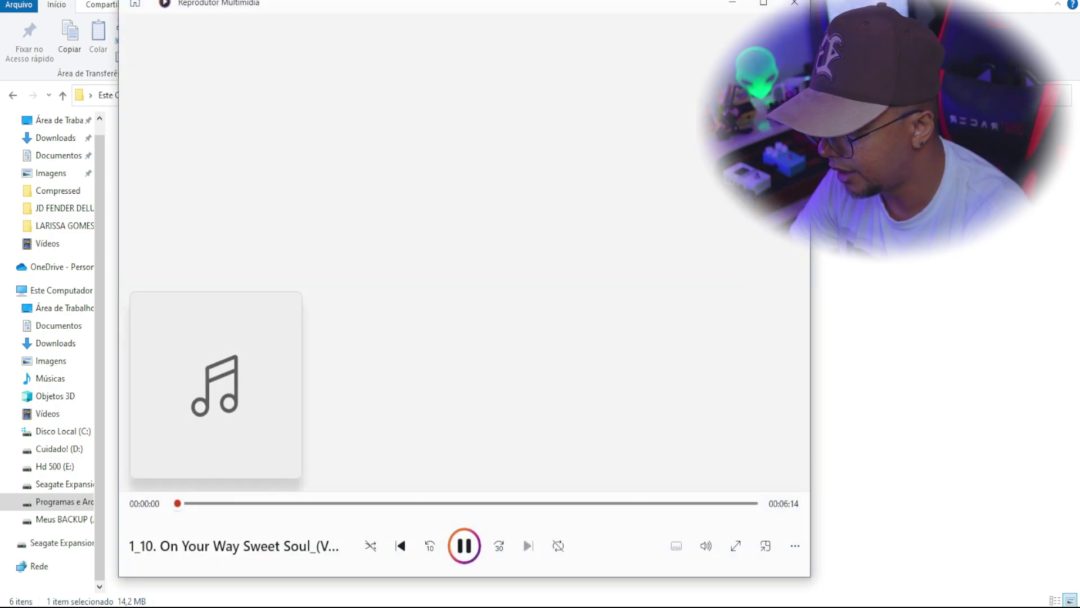
left_click(222, 503)
left_click(291, 503)
left_click(361, 502)
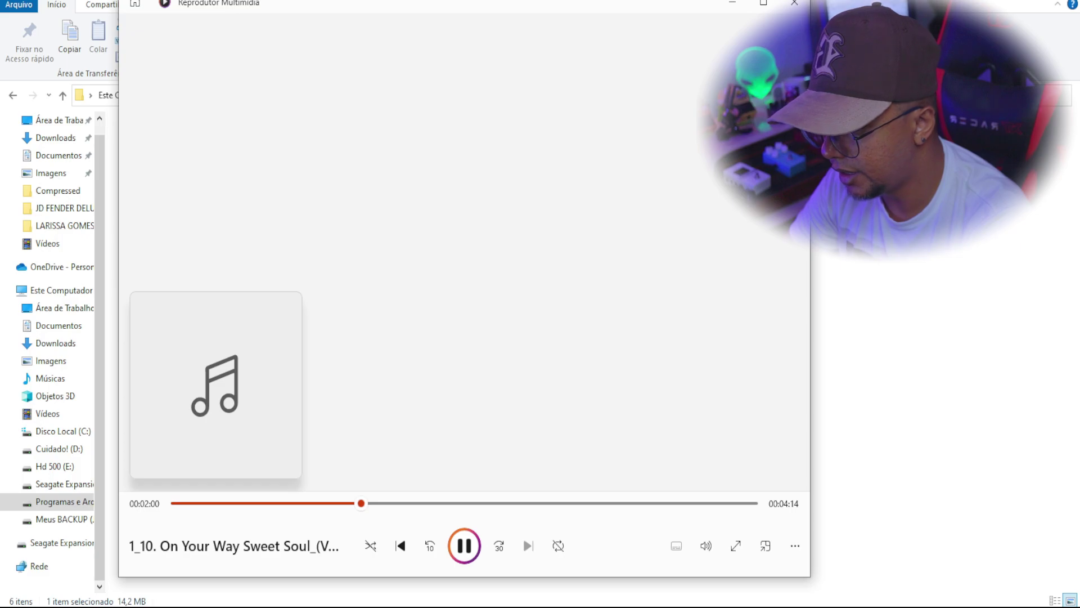
left_click(794, 4)
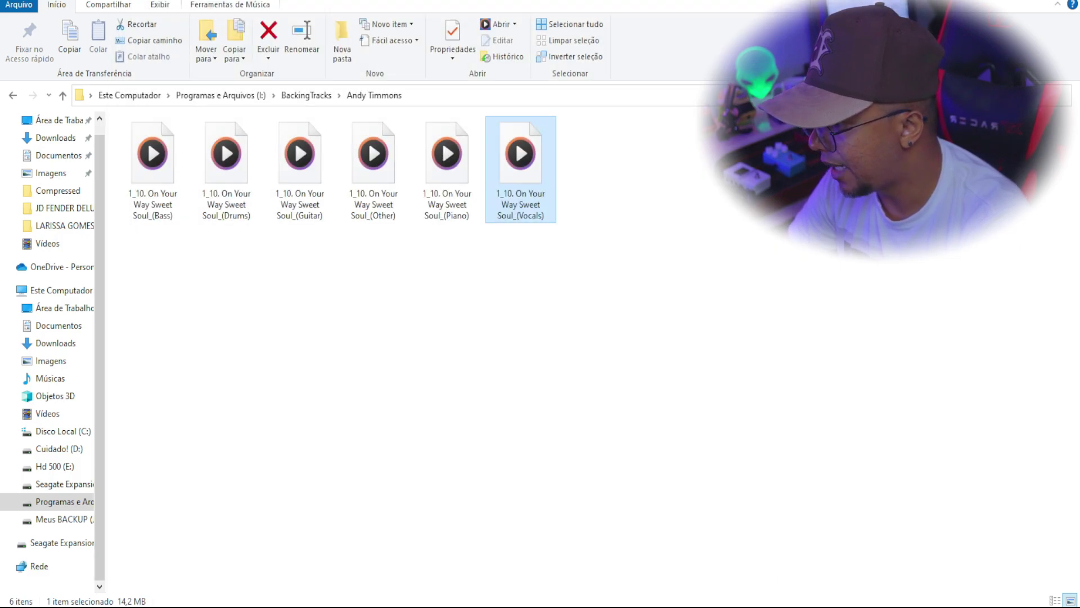
Play the Guitar stem, skip past its opening to listen to the isolated guitar, and close the player.
double_click(299, 163)
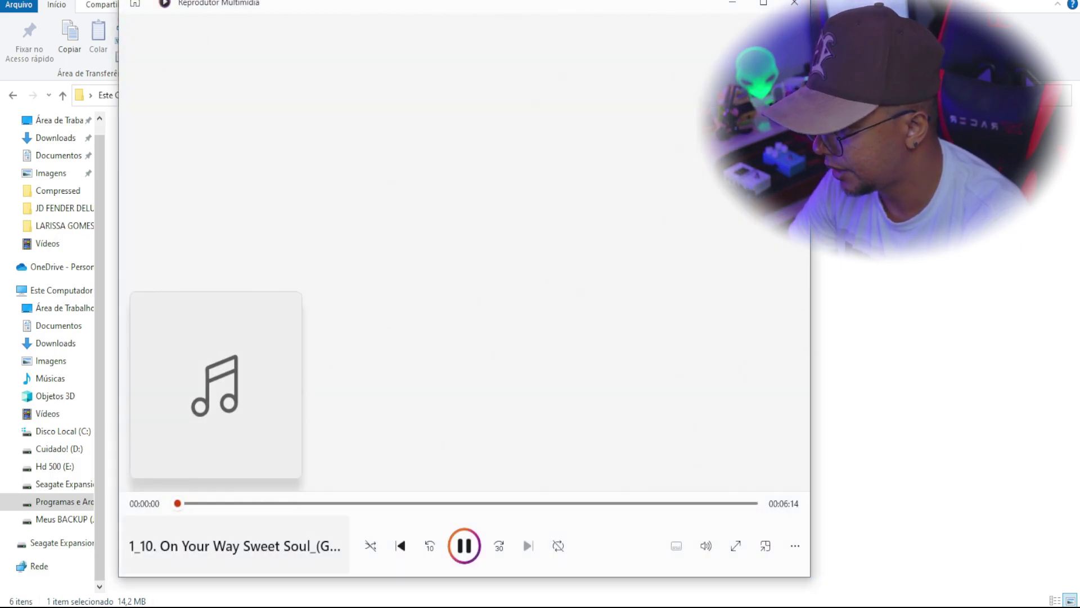
left_click(211, 503)
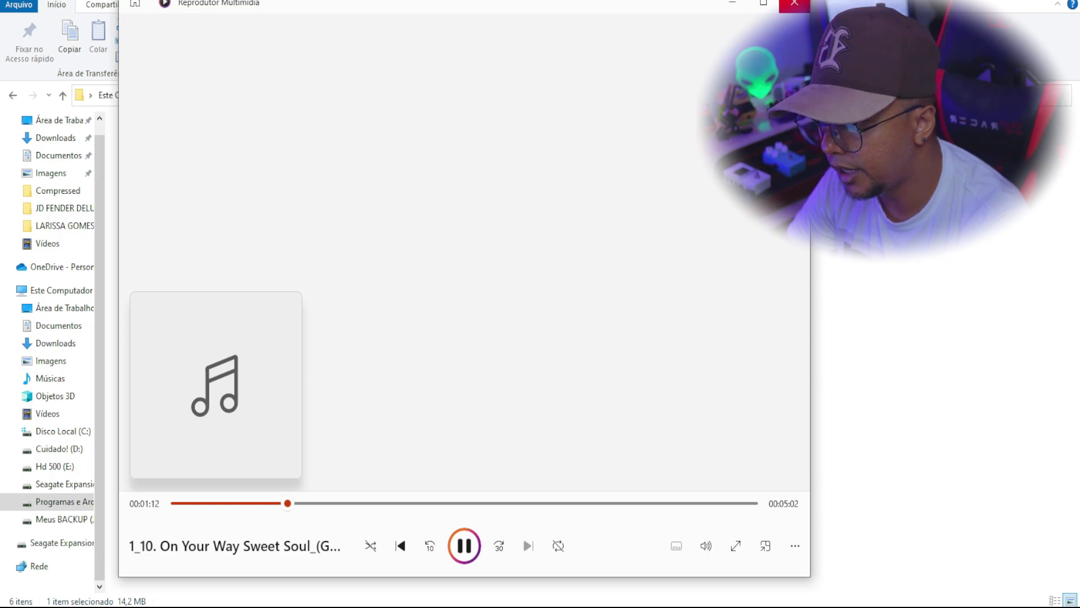
left_click(794, 4)
Play the Drums stem, skip forward in the track to listen to it, and close the player.
double_click(226, 163)
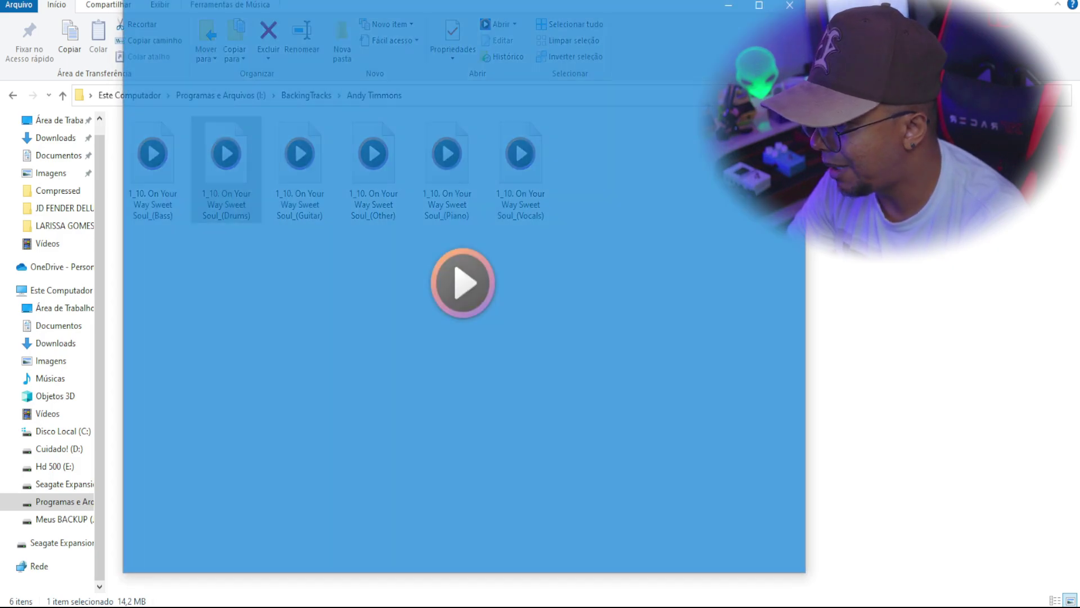
key("Right")
key("Right")
key("Right")
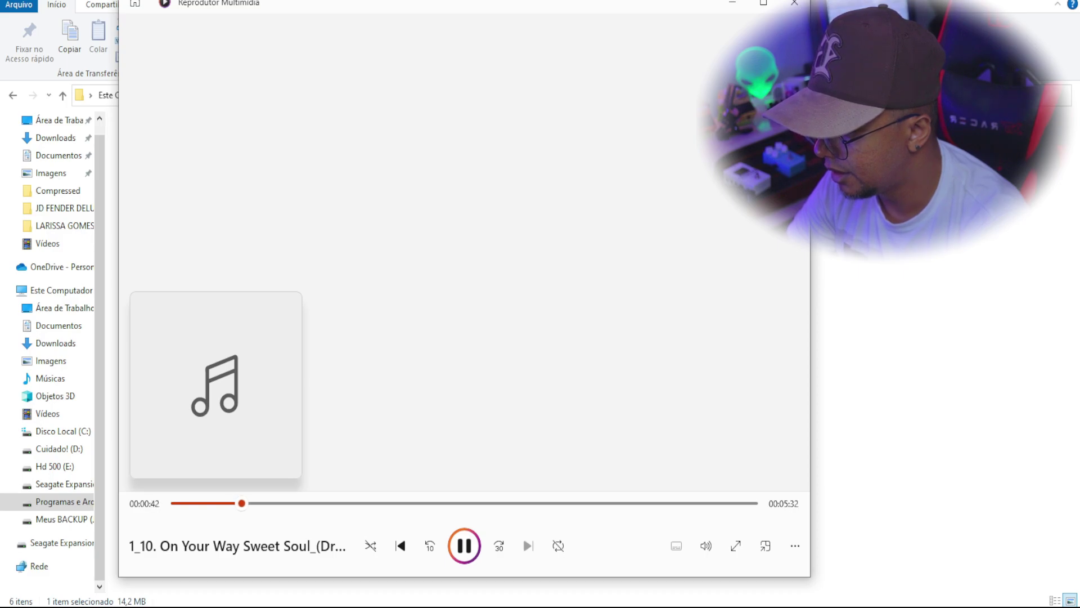
key("alt+F4")
Highlight the whole set of stems, and review the individual Bass, Drums, Guitar, Other, Piano and Vocals files.
left_click_drag(655, 272, 118, 115)
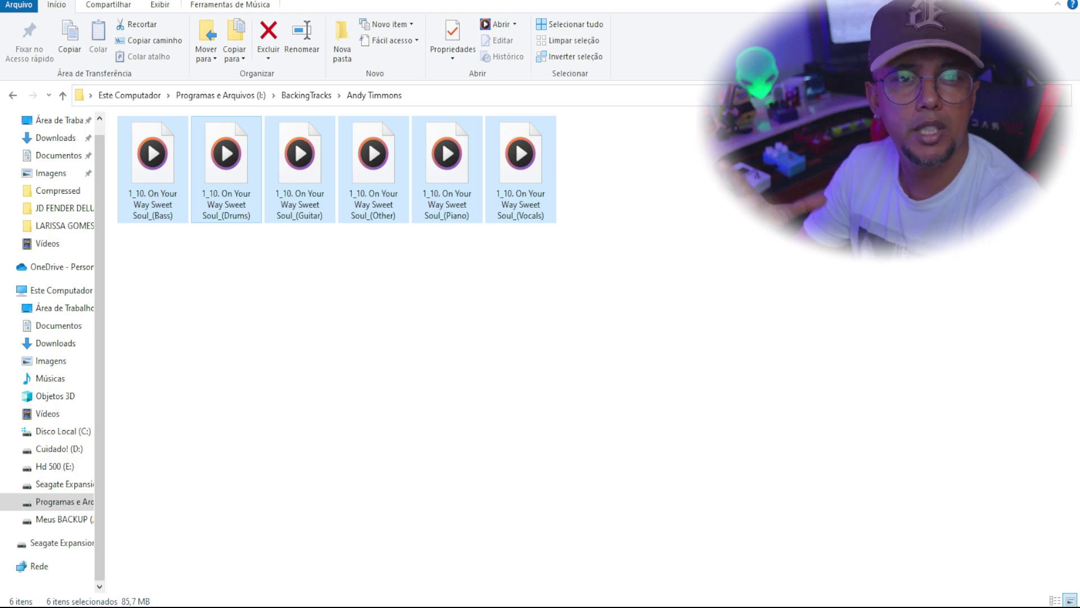
left_click(152, 169)
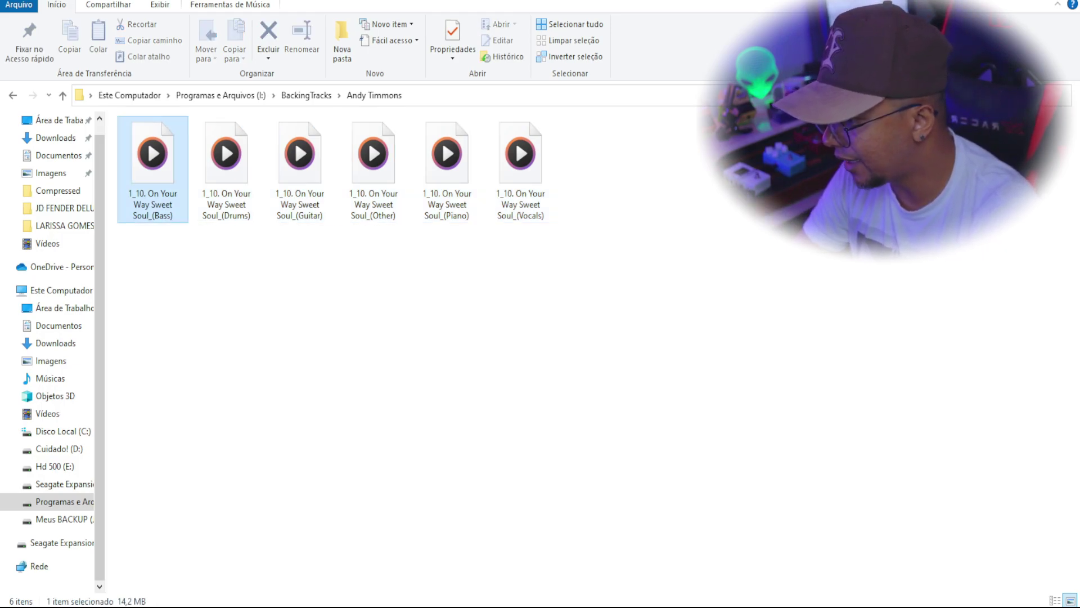
left_click(226, 168)
left_click(299, 169)
left_click(373, 168)
left_click(447, 169)
left_click(520, 169)
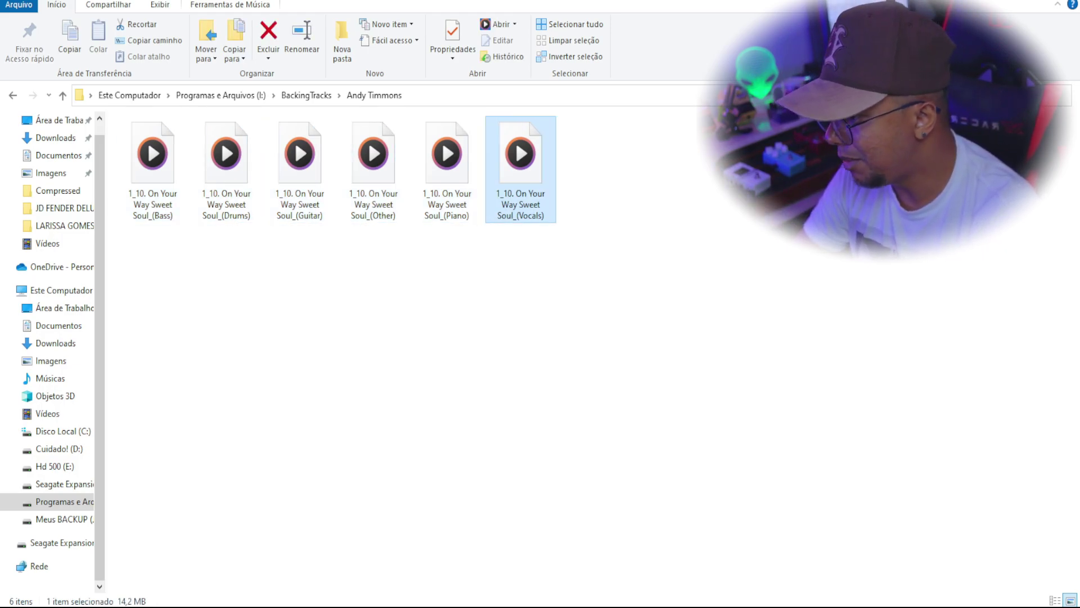
left_click(227, 169)
left_click(153, 169)
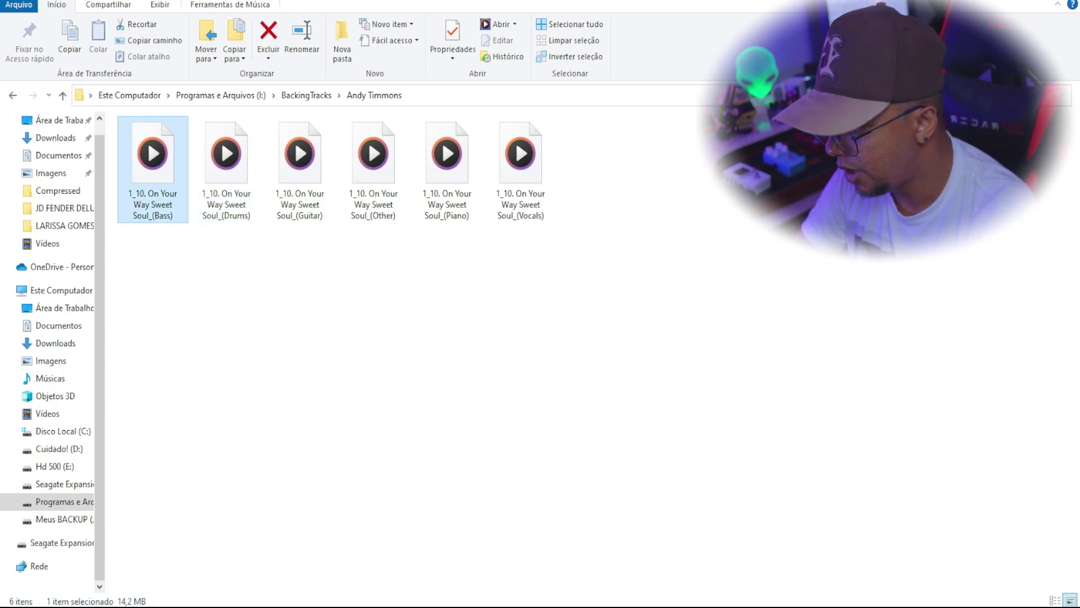
left_click(446, 169)
left_click(373, 169)
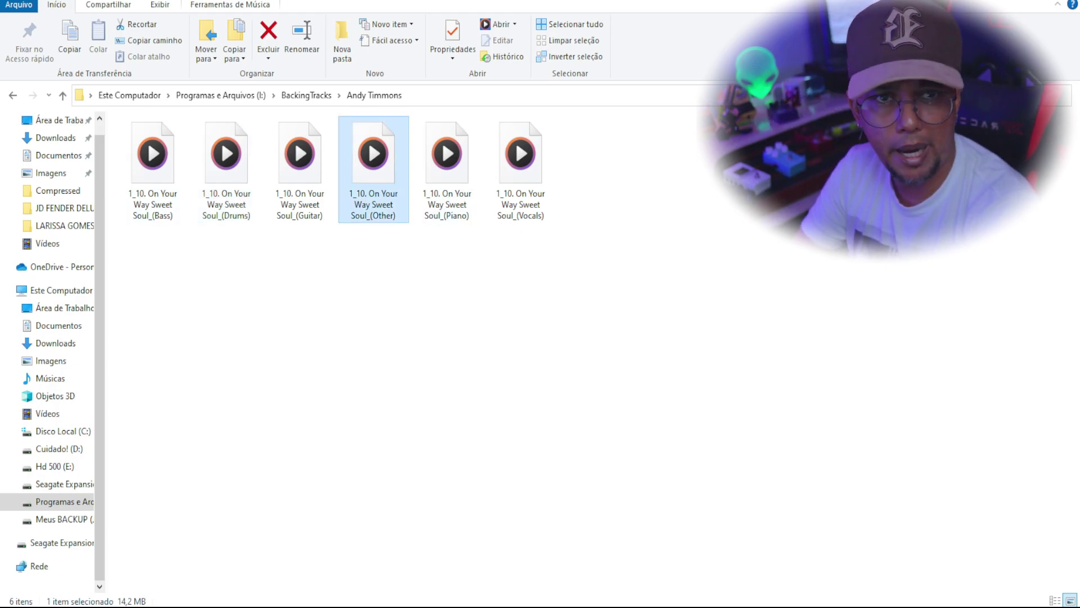
Clear the current file selection and select all the stem files from Bass to Vocals.
left_click(382, 315)
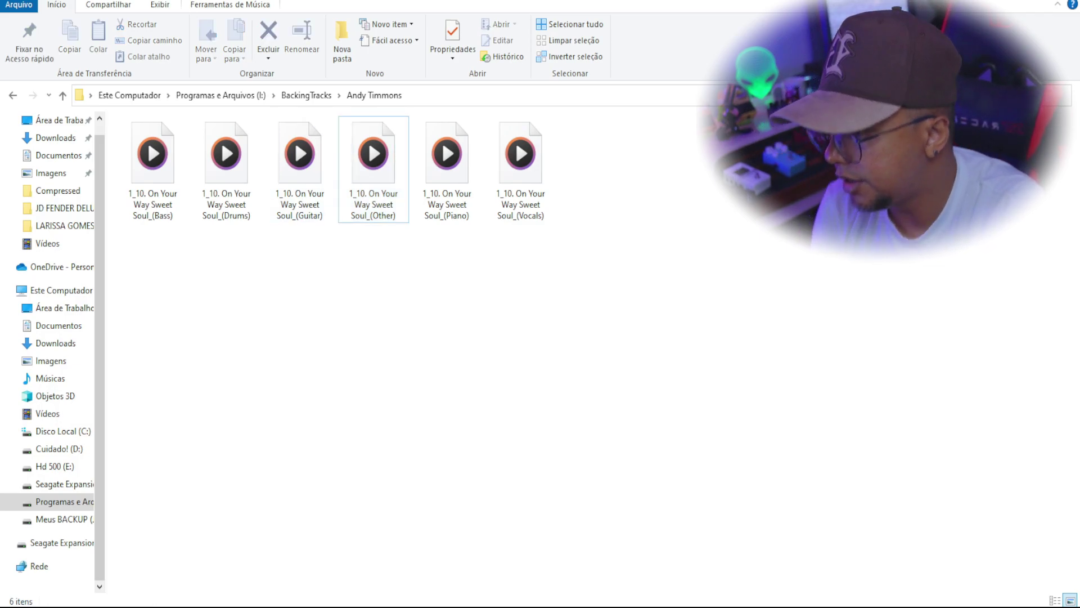
left_click(524, 175)
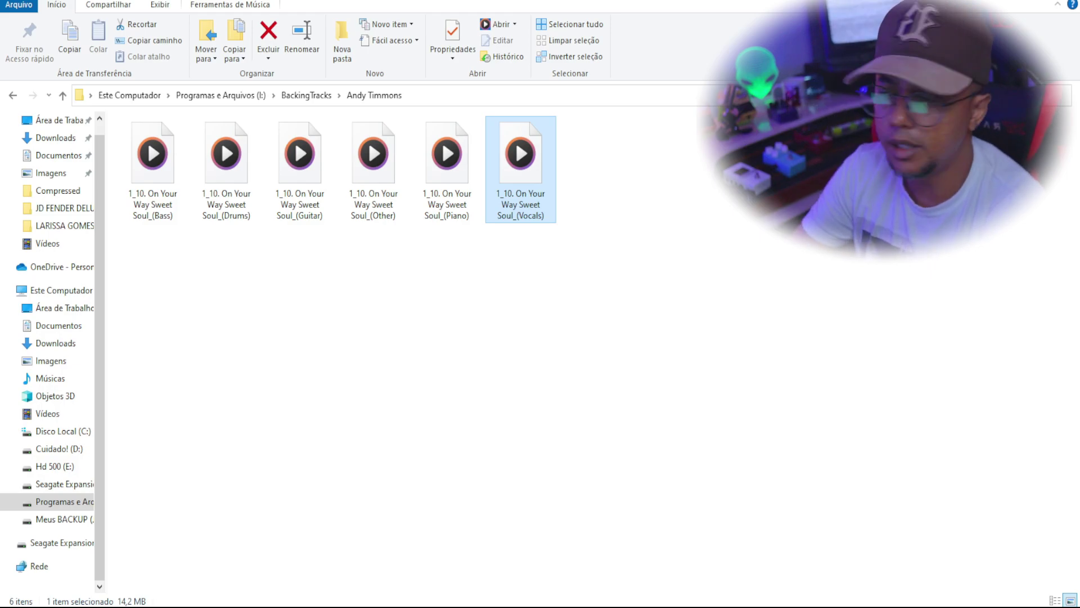
left_click_drag(521, 339, 419, 223)
left_click_drag(419, 339, 170, 182)
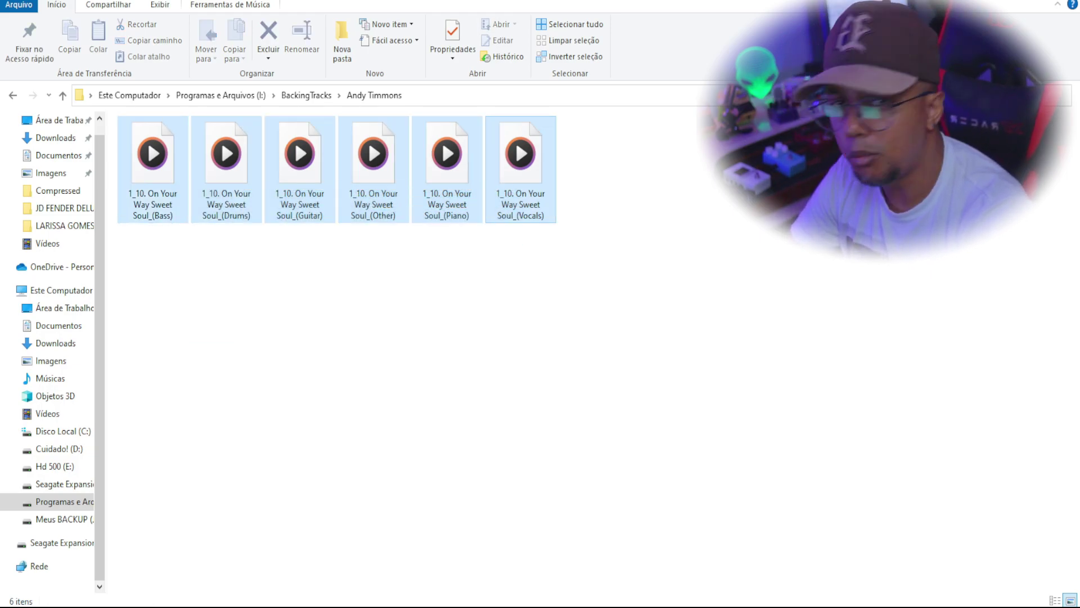